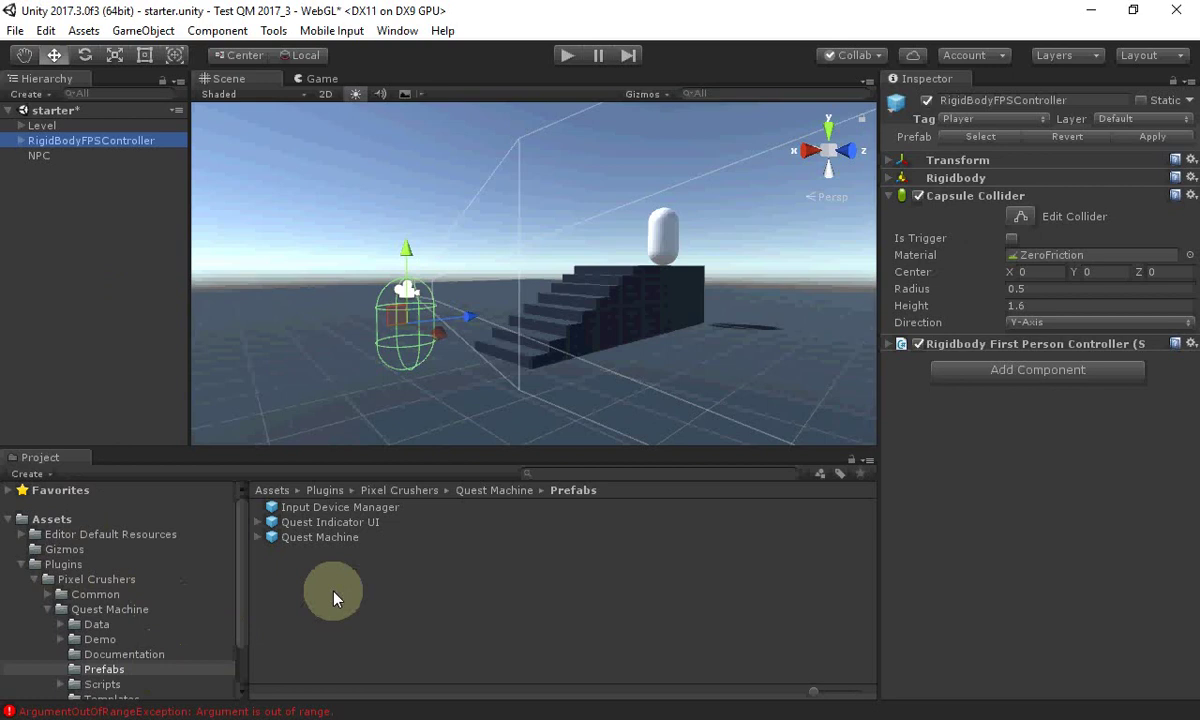
Add the Quest Machine and Input Device Manager prefabs to the starter scene as root objects.
drag(340, 547, 136, 302)
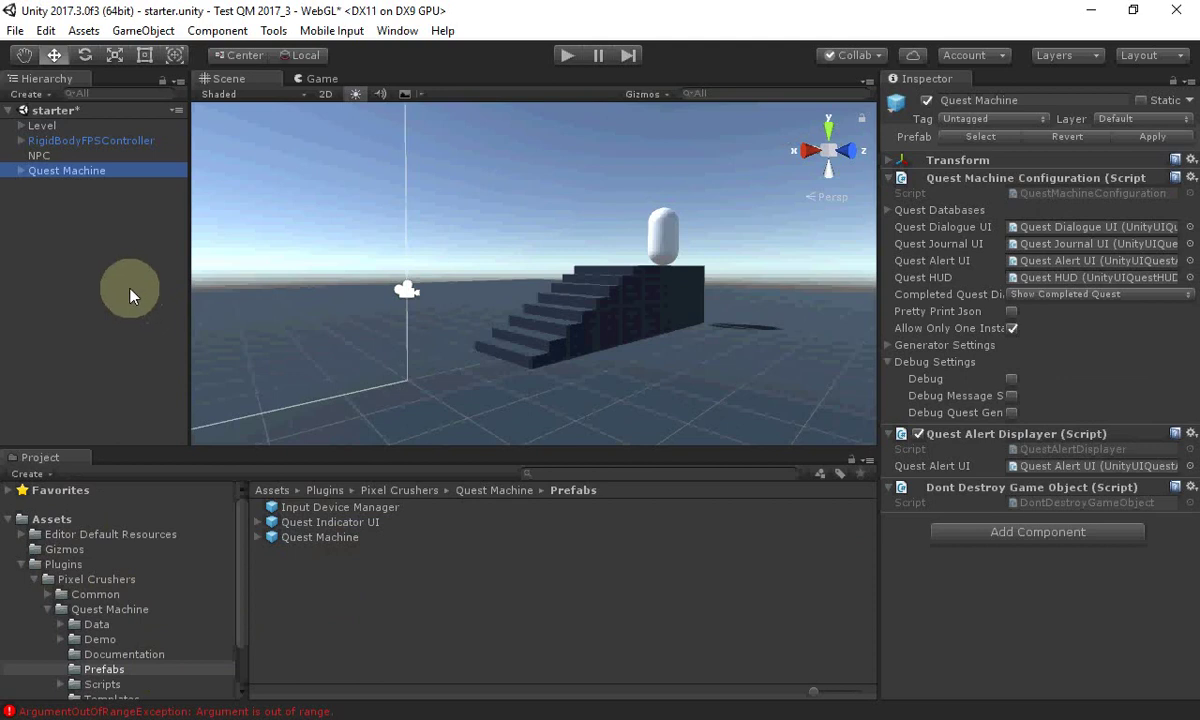
click(21, 171)
click(33, 186)
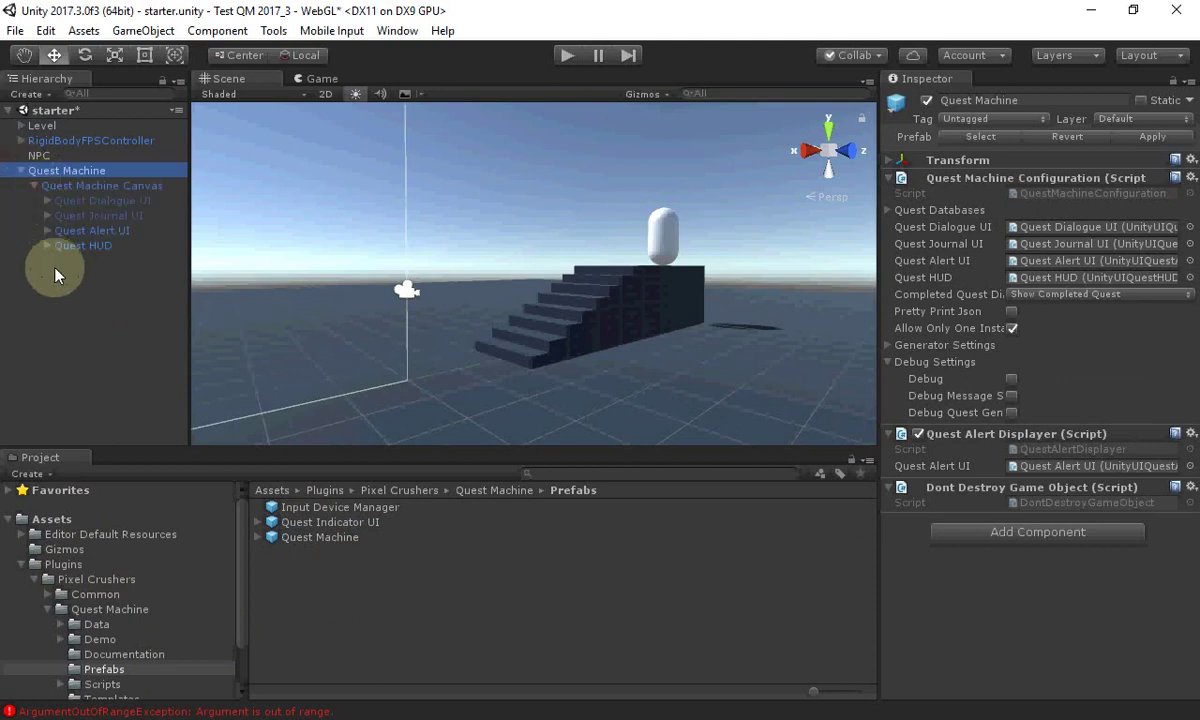
click(34, 186)
click(21, 171)
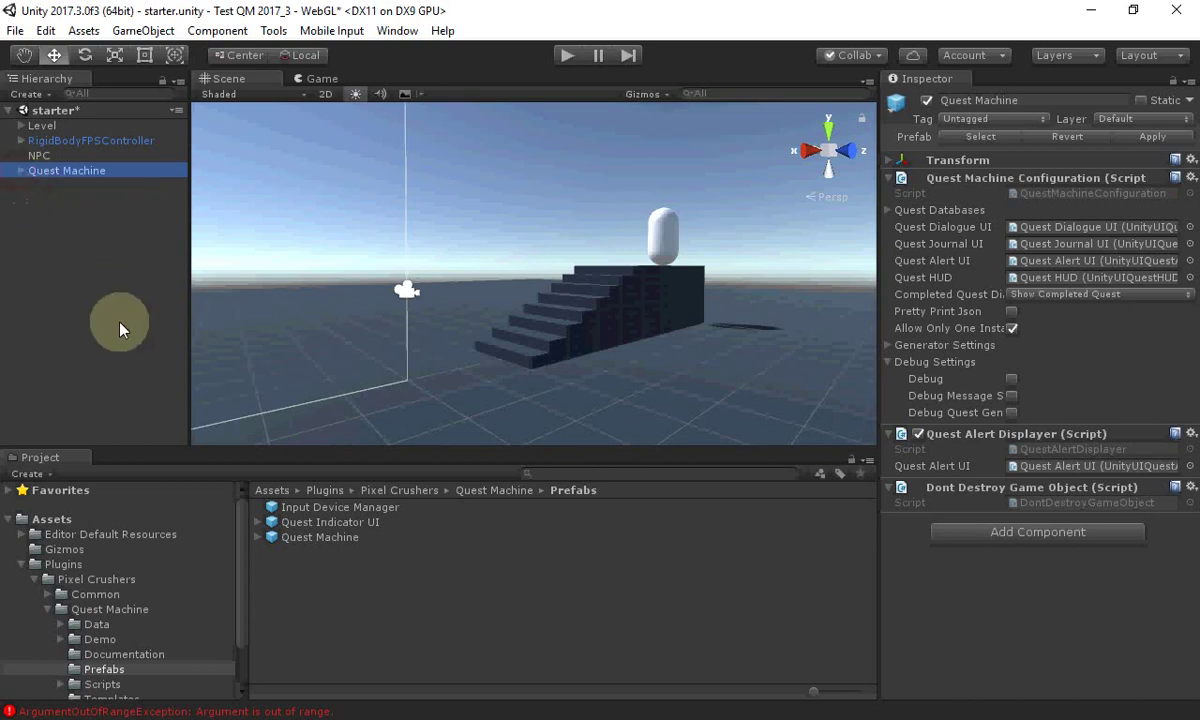
drag(336, 515, 92, 298)
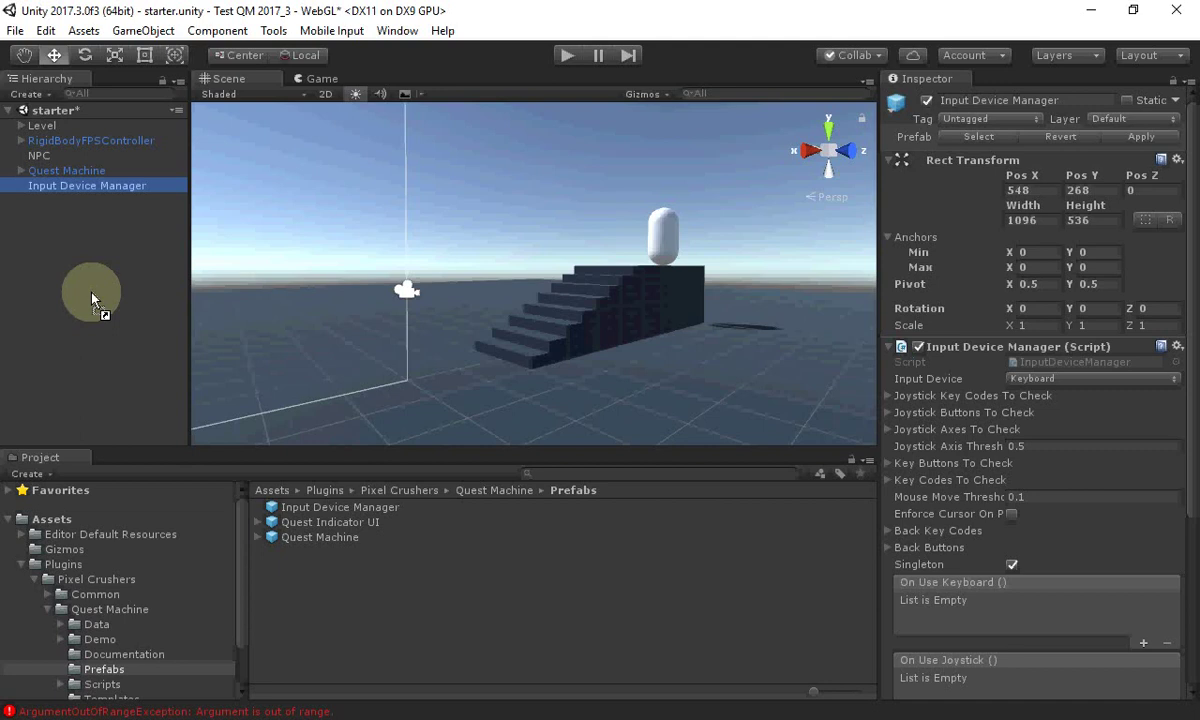
Add a Save System component to the Quest Machine object in the scene.
click(65, 172)
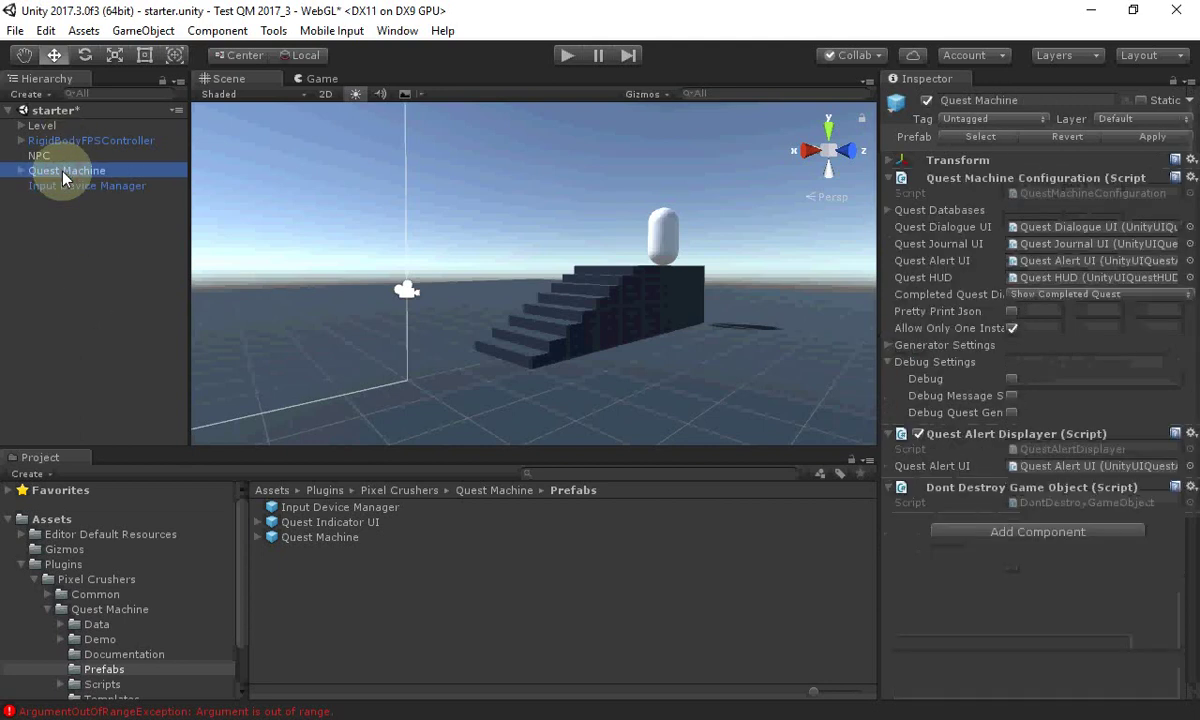
click(1032, 532)
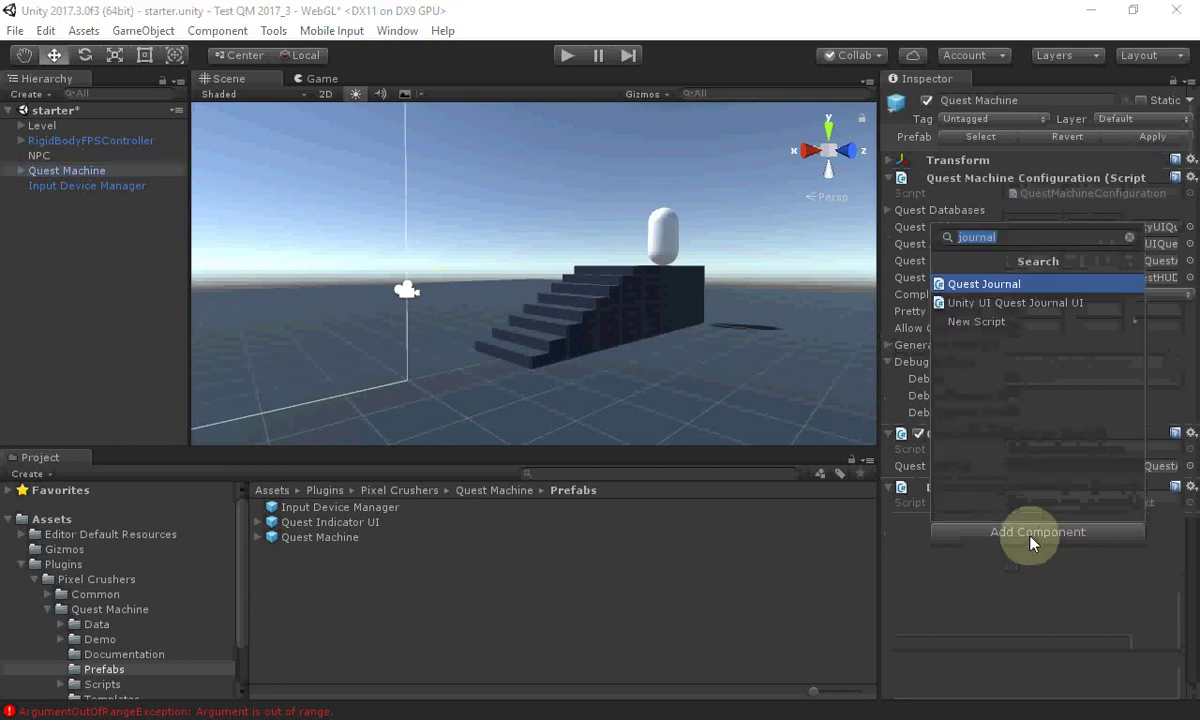
text(sav e)
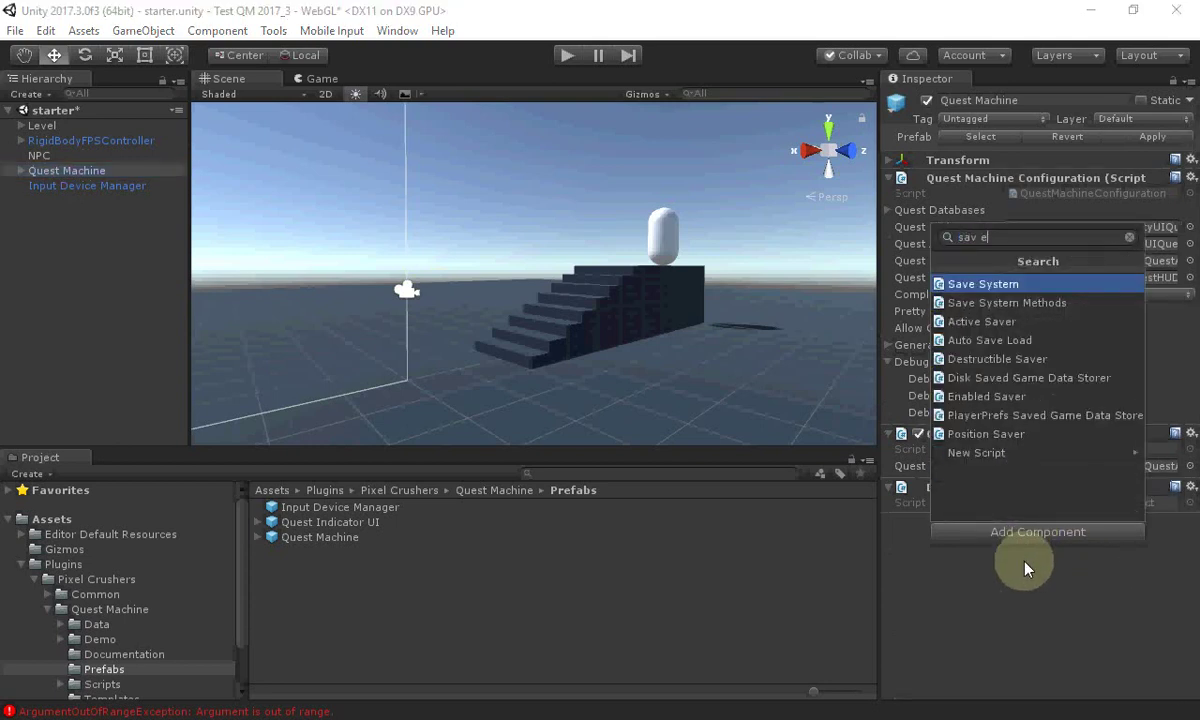
key(Return)
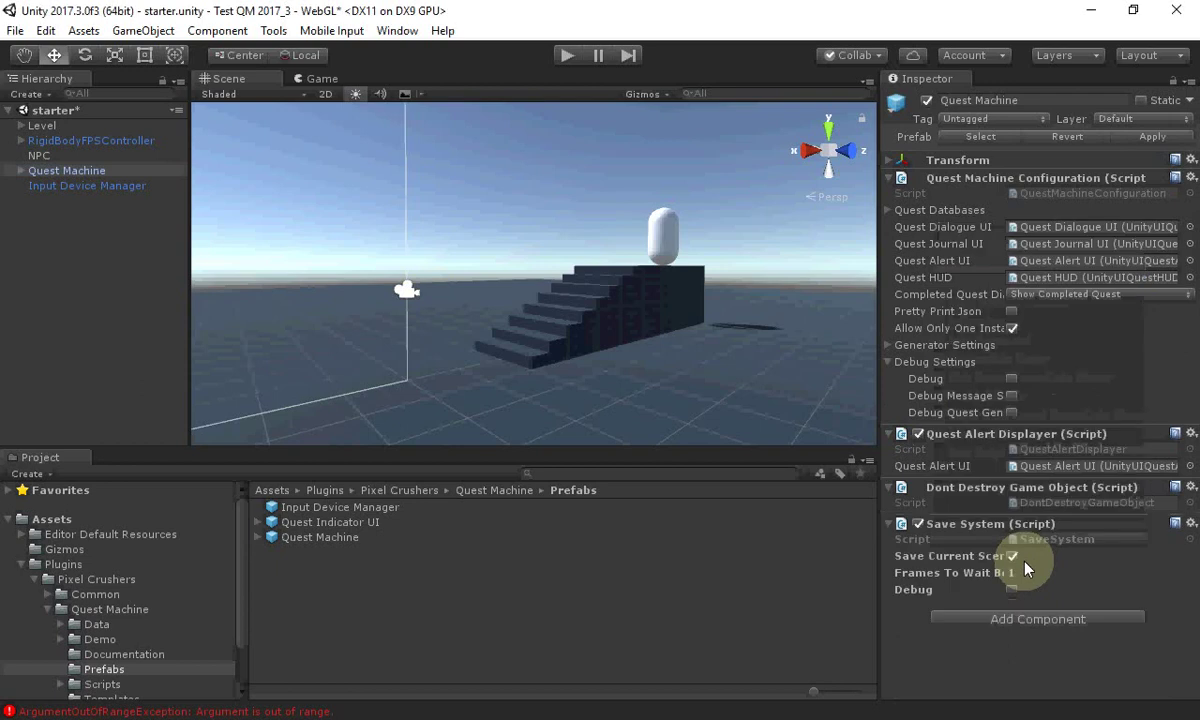
Add a Quest Journal component to the RigidBodyFPSController.
click(82, 142)
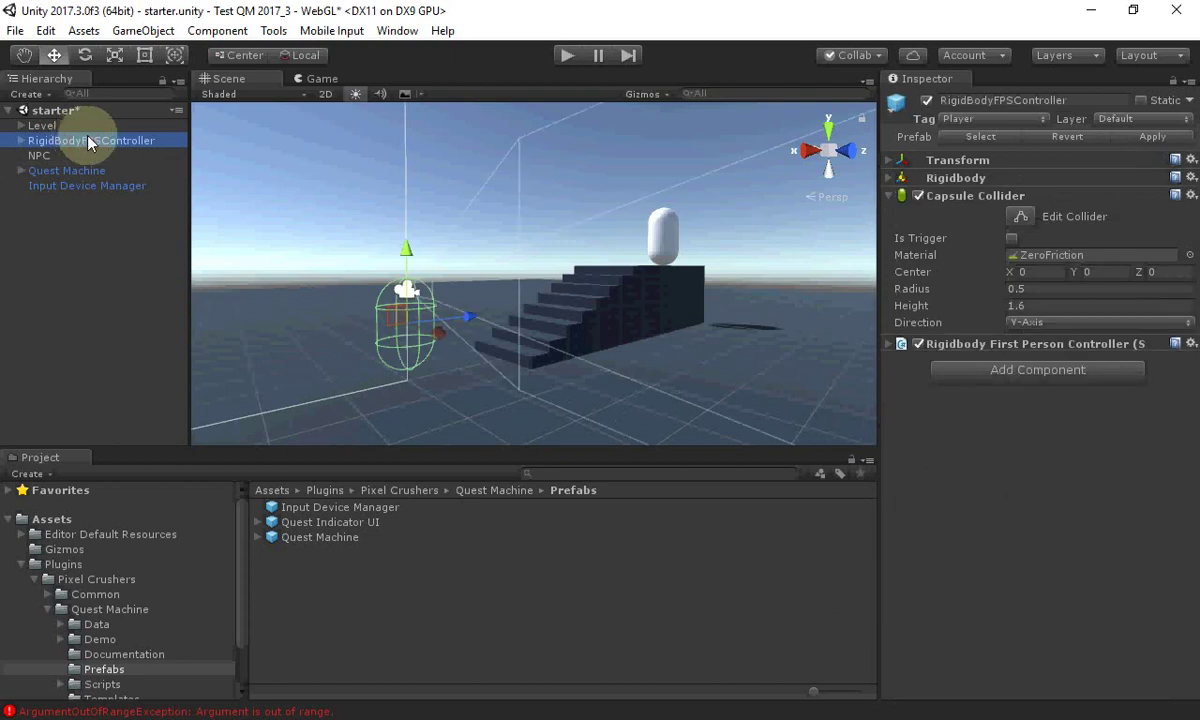
click(1025, 378)
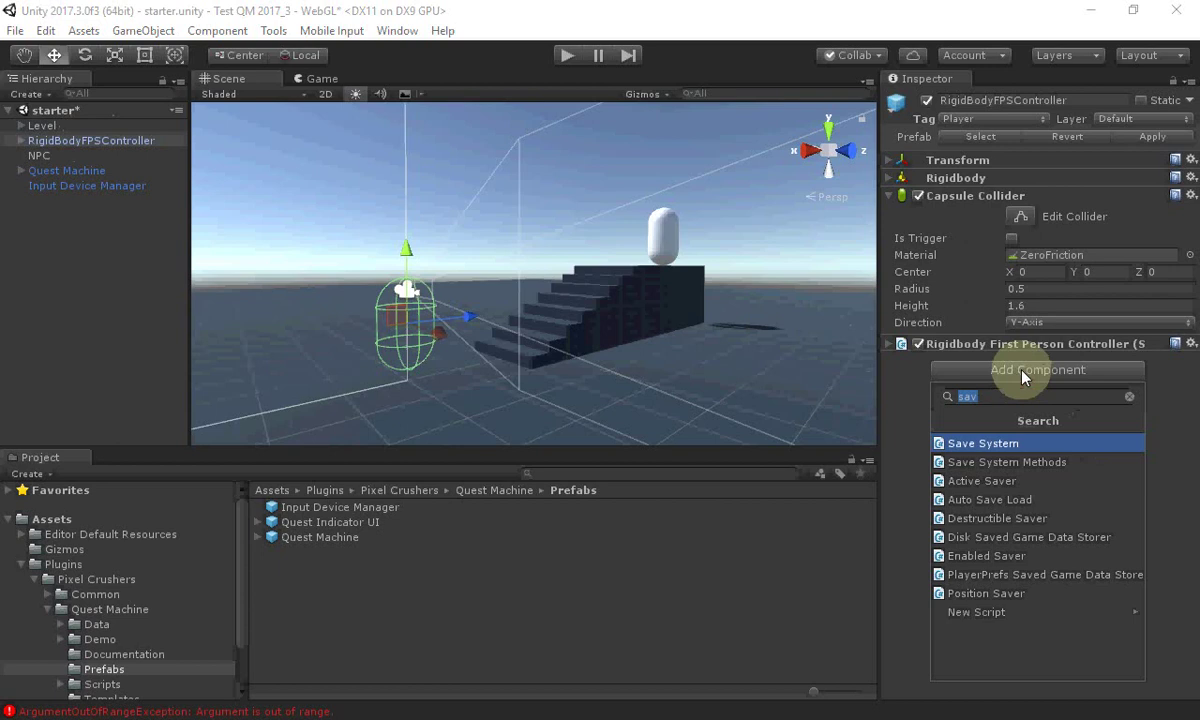
text(jour)
key(Return)
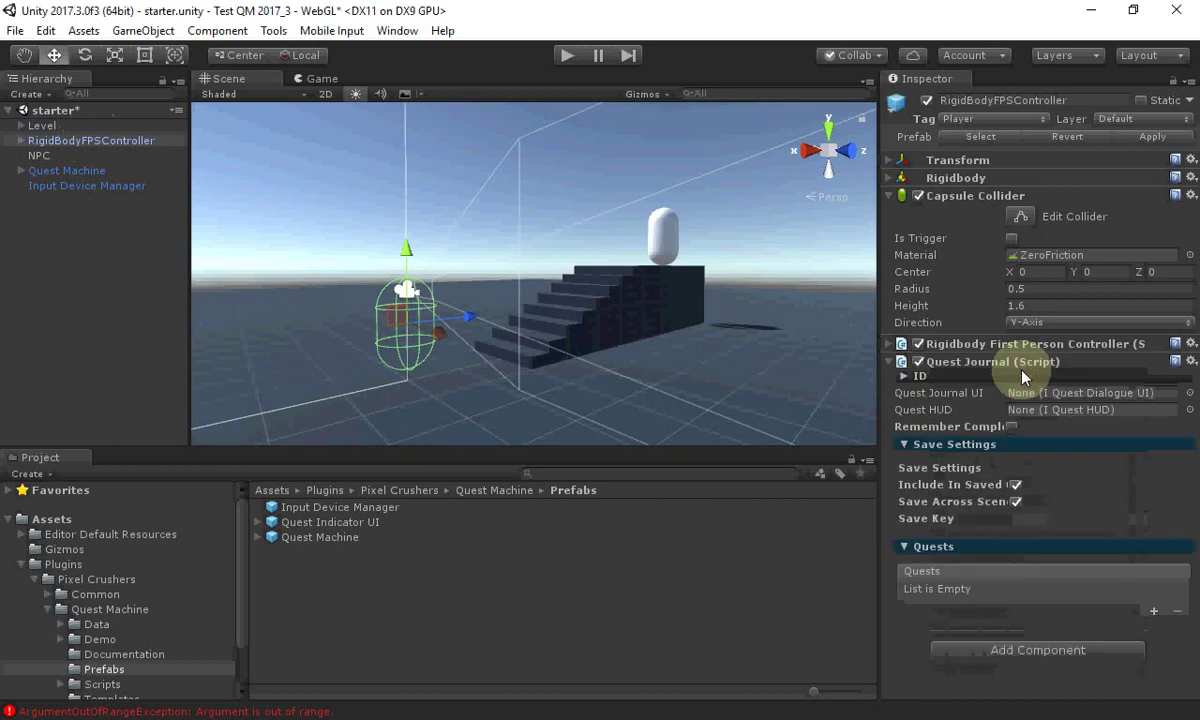
Set both the Id and the Display Name of the Quest Journal to Player.
click(1014, 380)
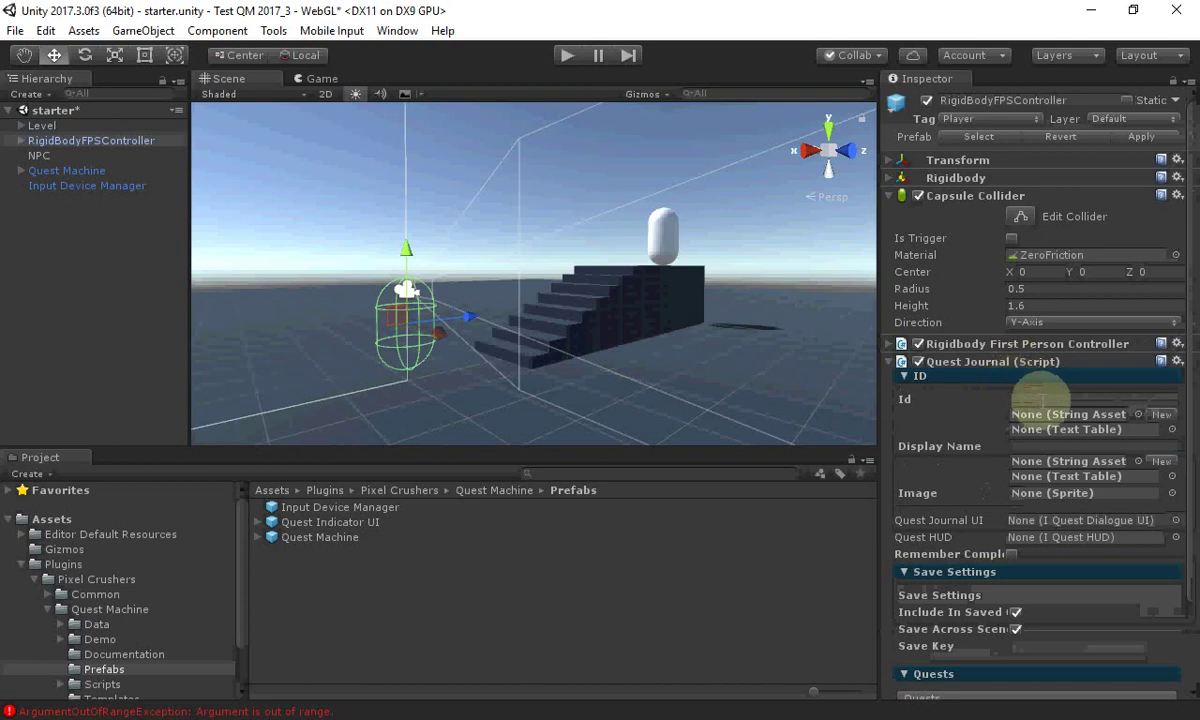
click(1040, 398)
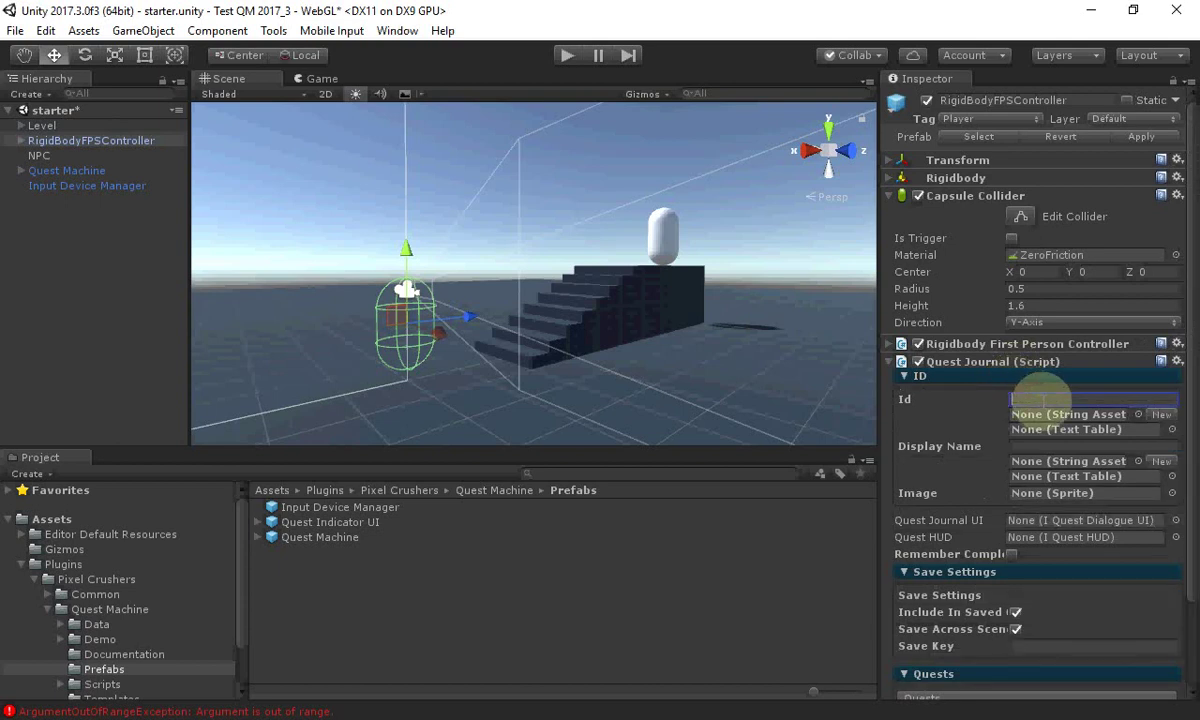
text(Player)
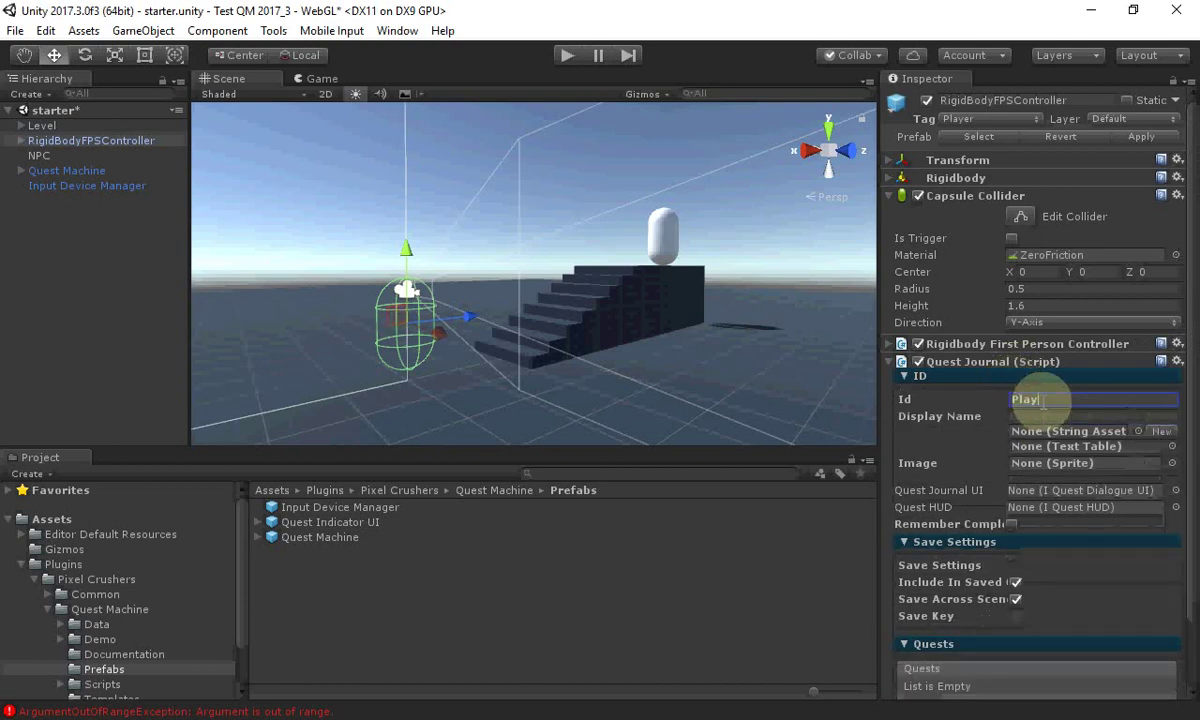
click(1042, 415)
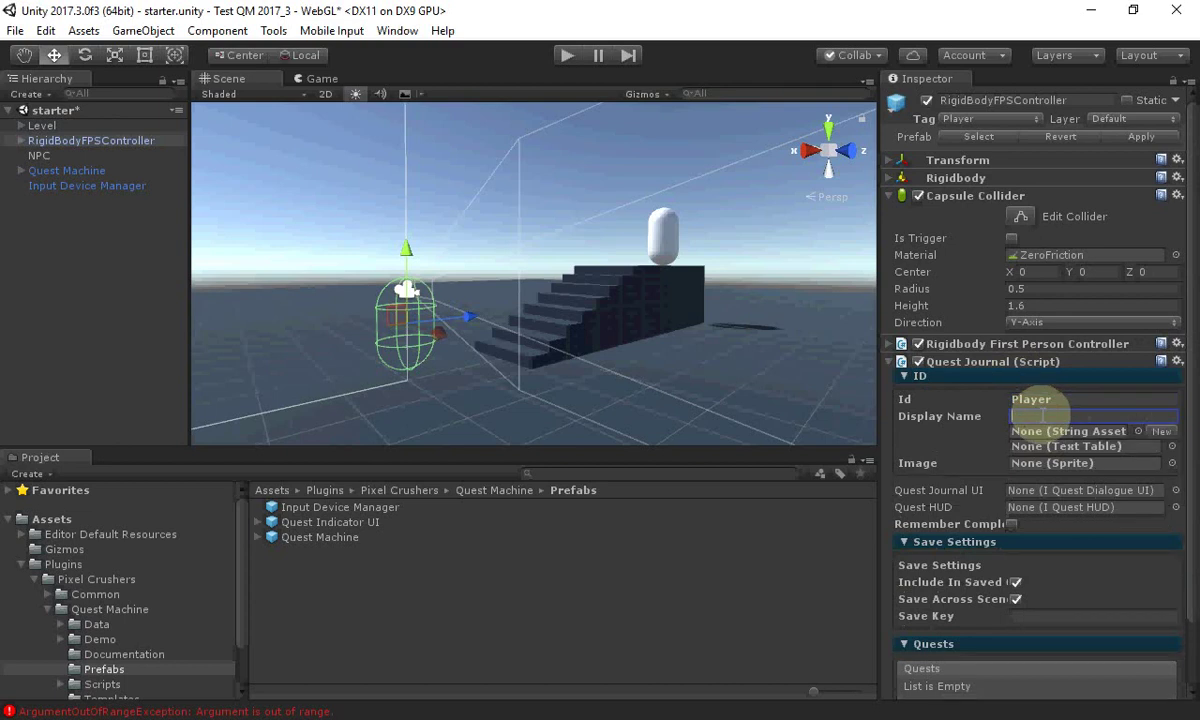
text(Player)
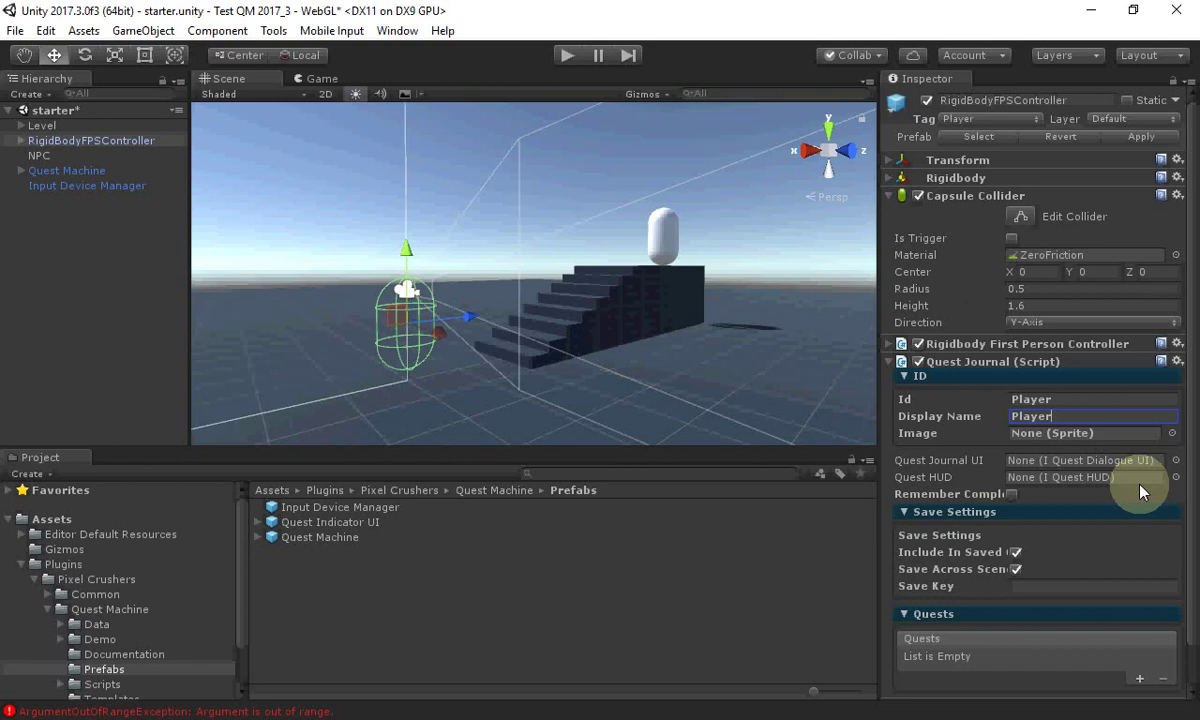
click(21, 170)
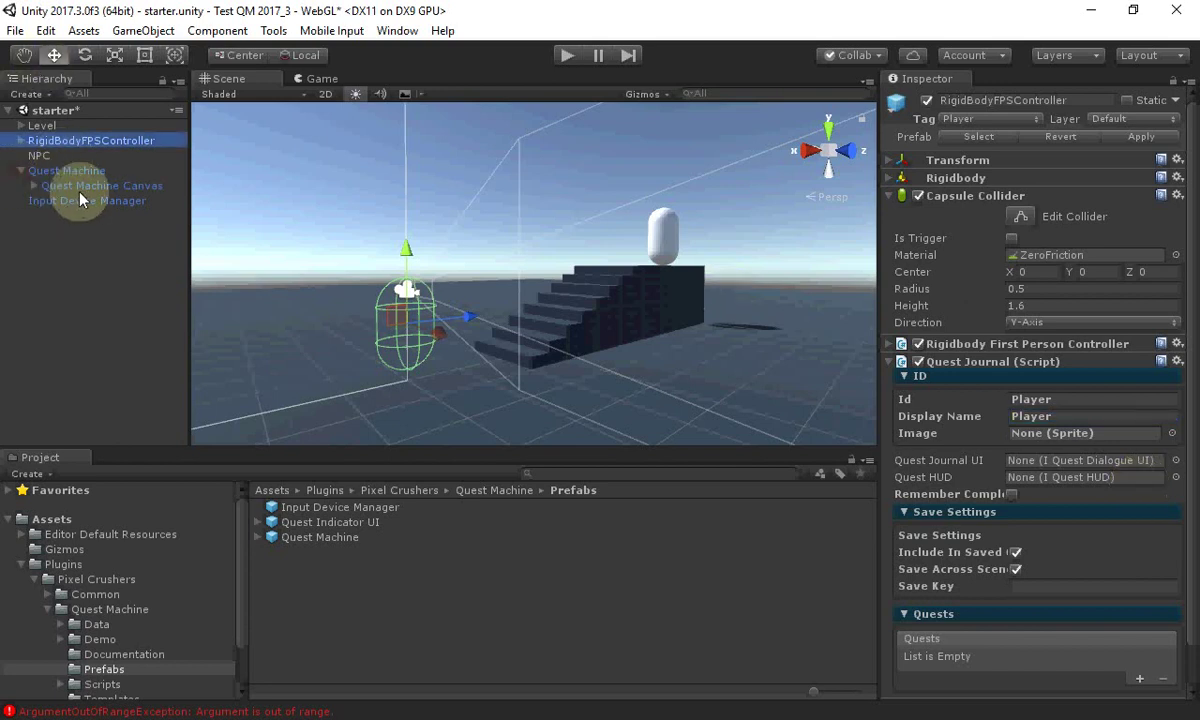
click(21, 170)
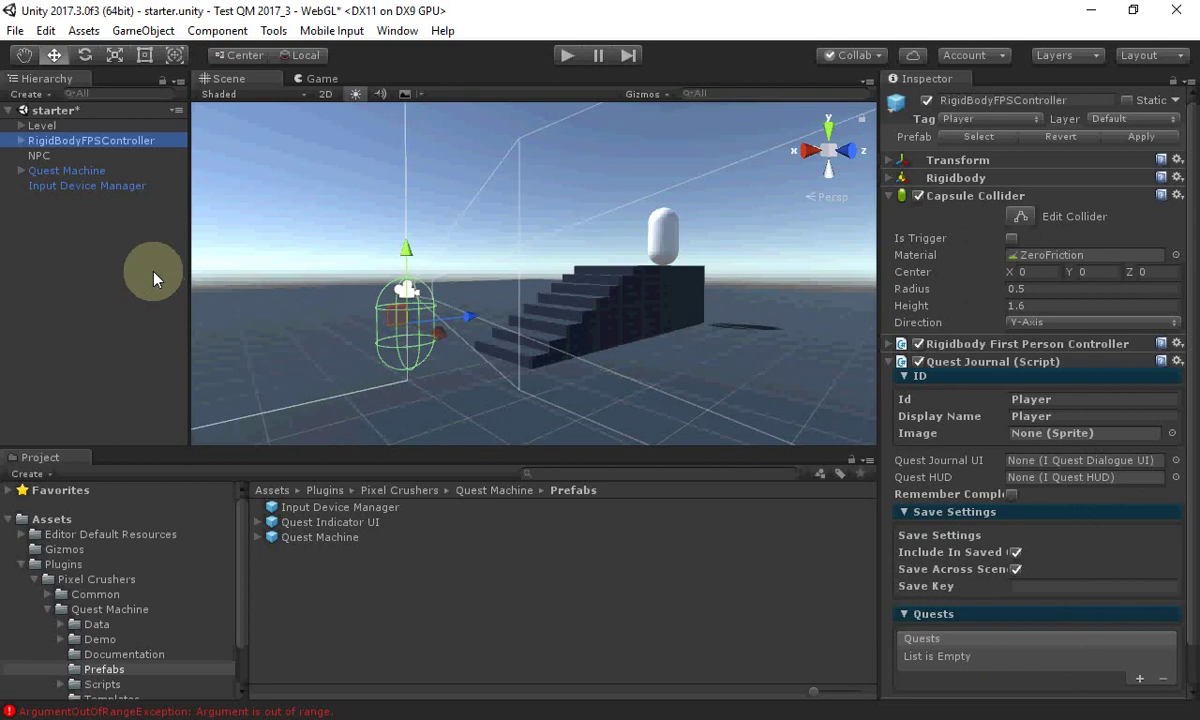
Add a Position Saver component to the RigidBodyFPSController below its Quest Journal.
scroll(1181, 453, down, 2)
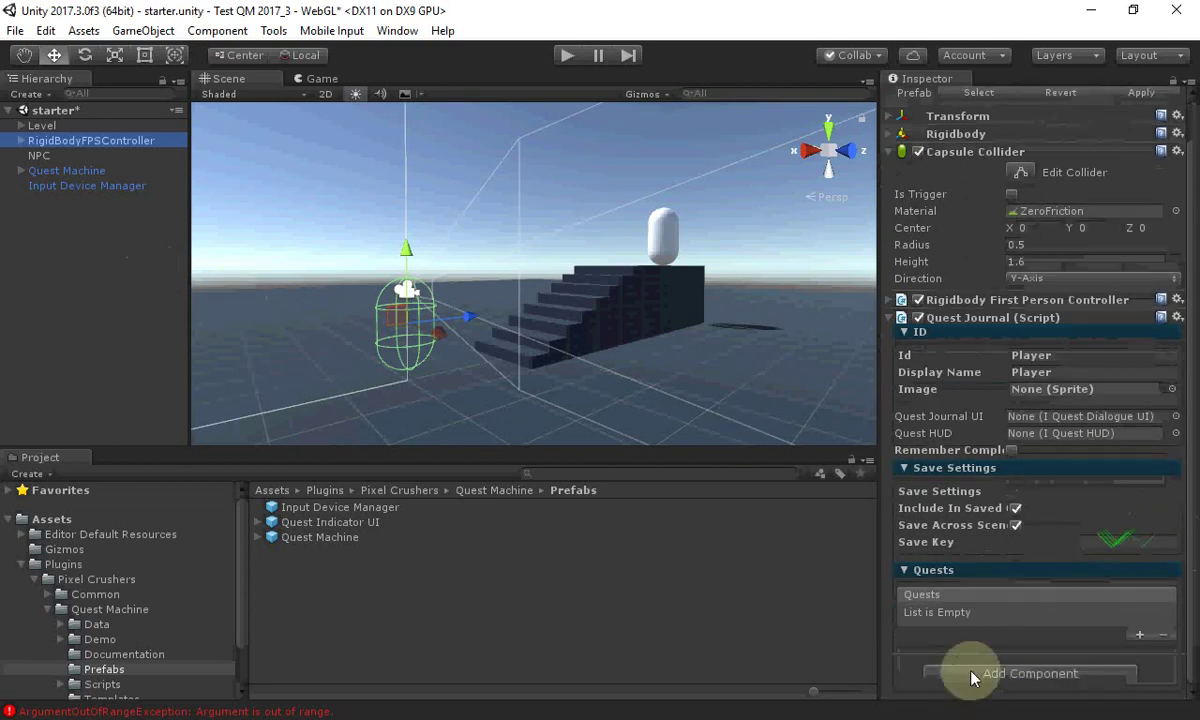
click(971, 673)
text(posit)
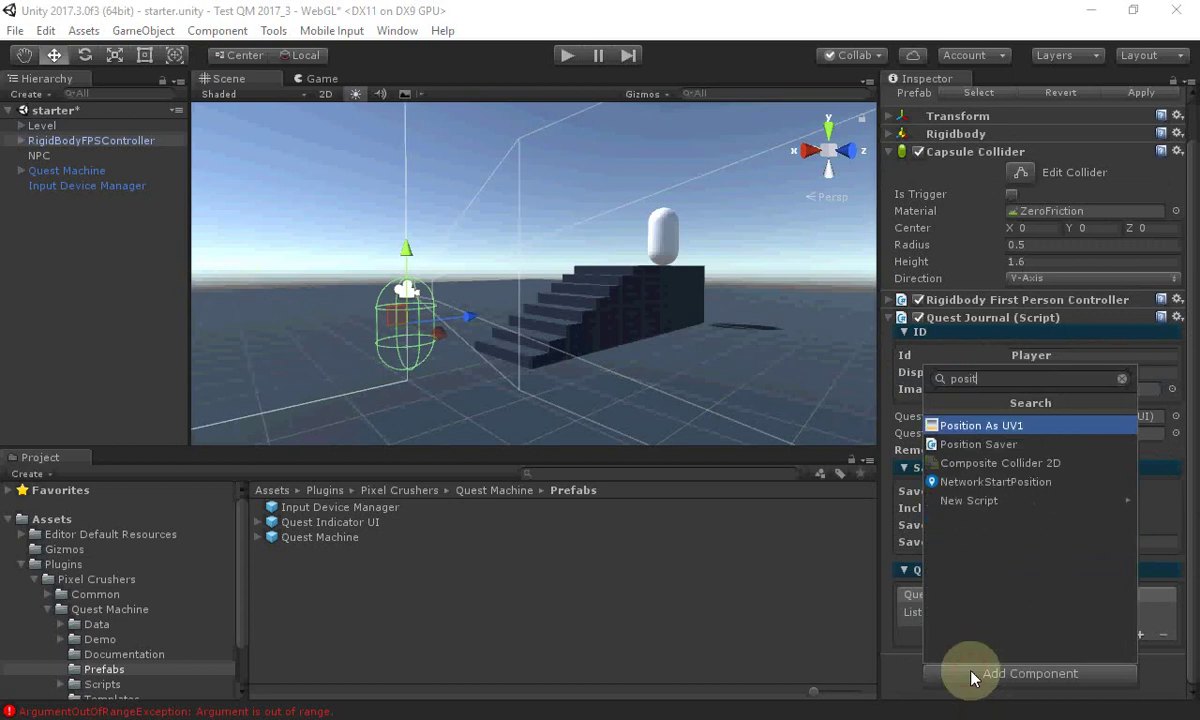
key(Down)
key(Return)
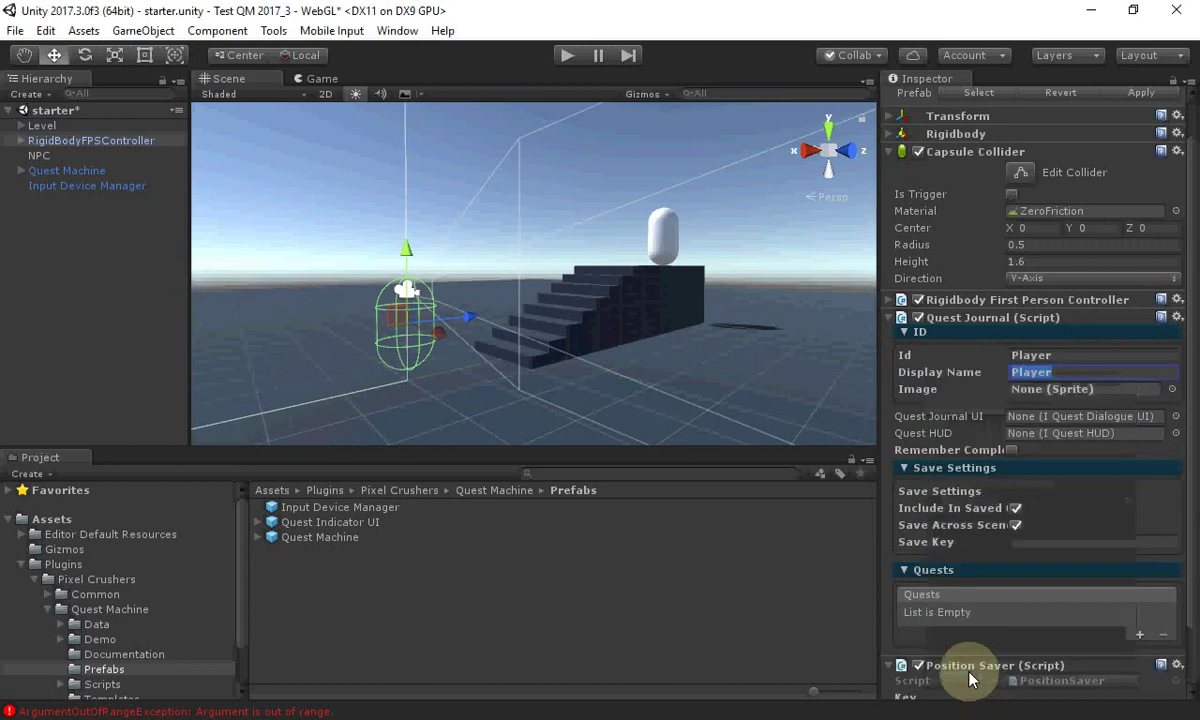
scroll(960, 635, down, 1)
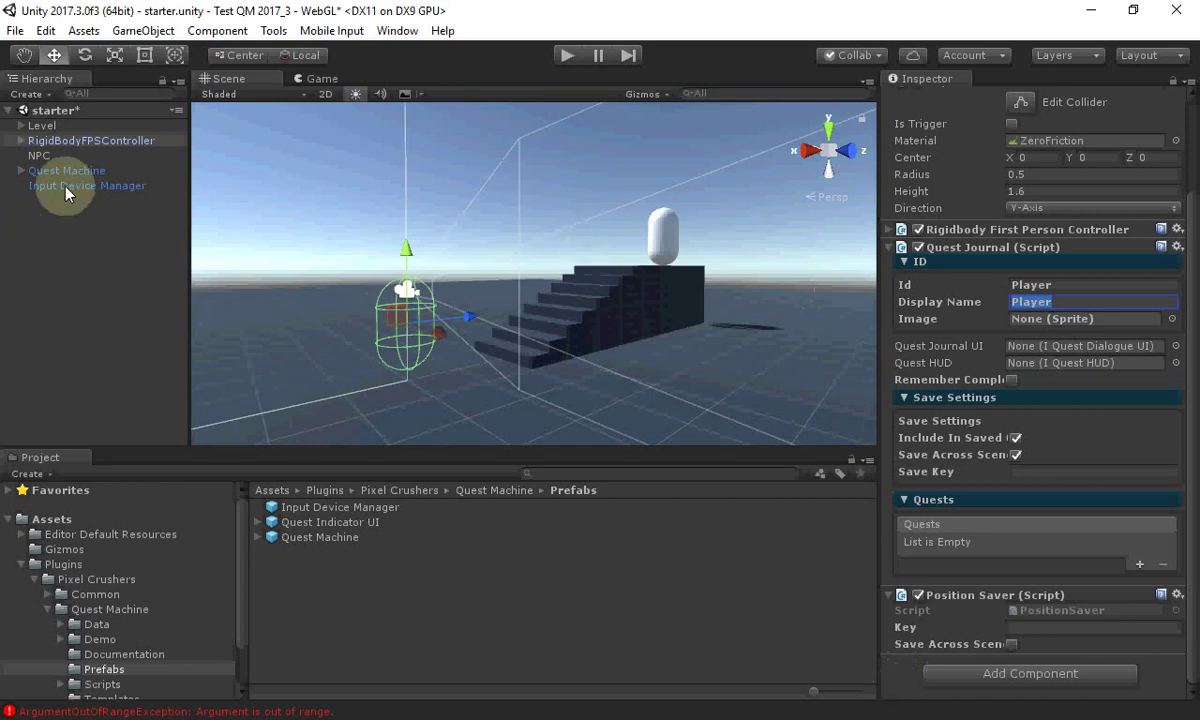
Add a Quest Giver component to the NPC capsule.
click(38, 155)
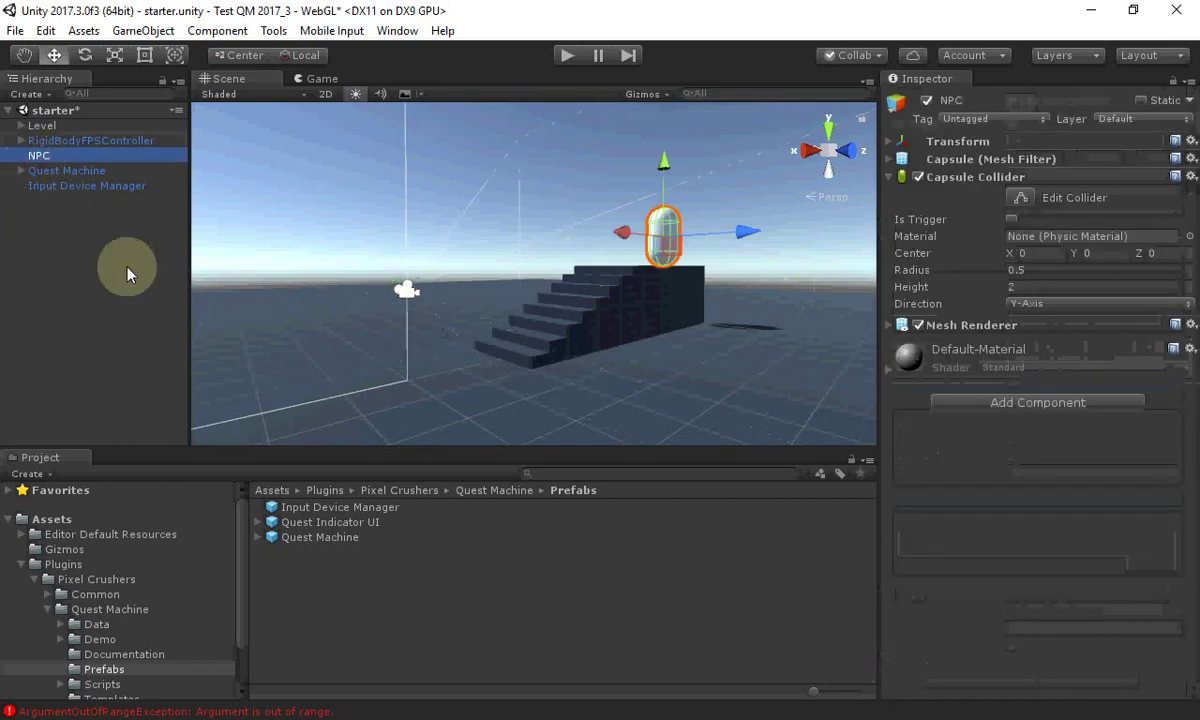
click(1030, 405)
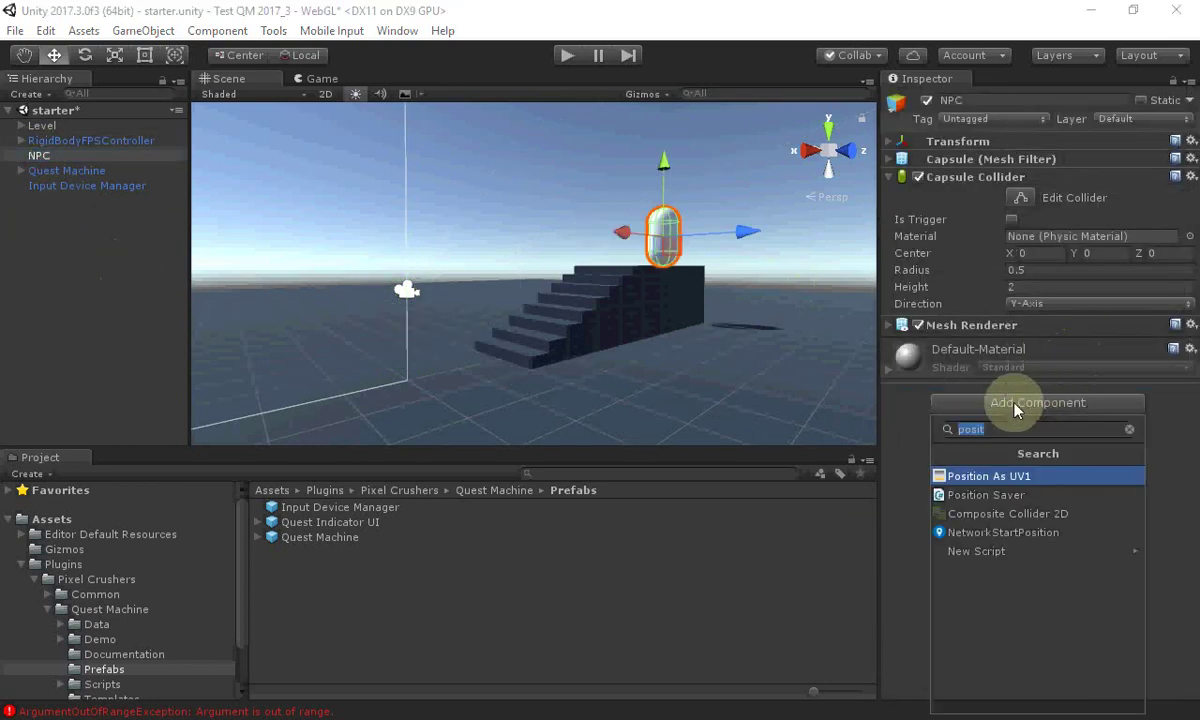
text(giver)
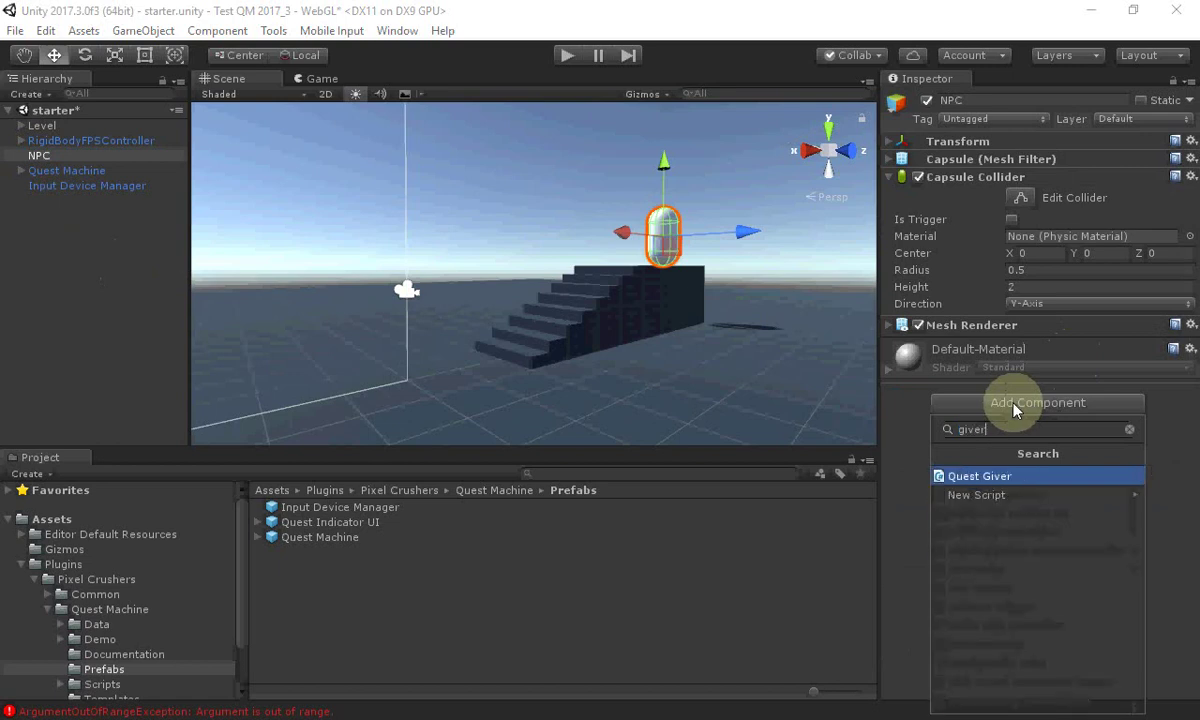
key(Return)
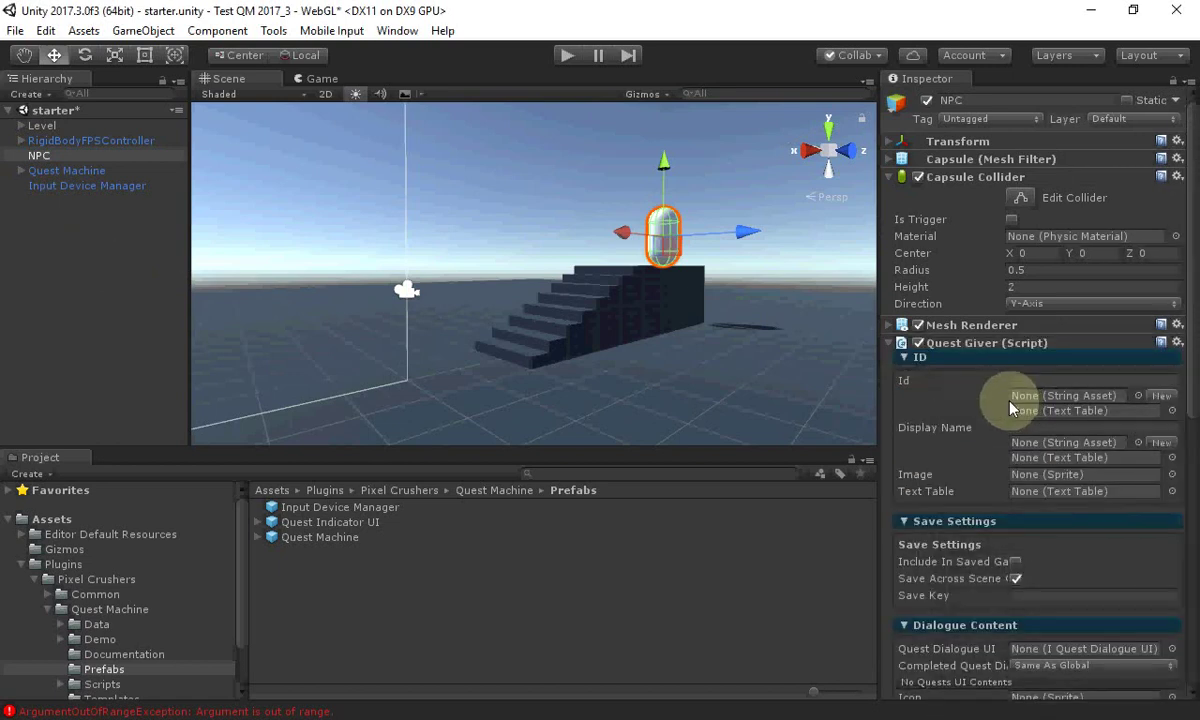
Set the Quest Giver's Id to NPC and its Display Name to Mr. NPC.
click(1041, 379)
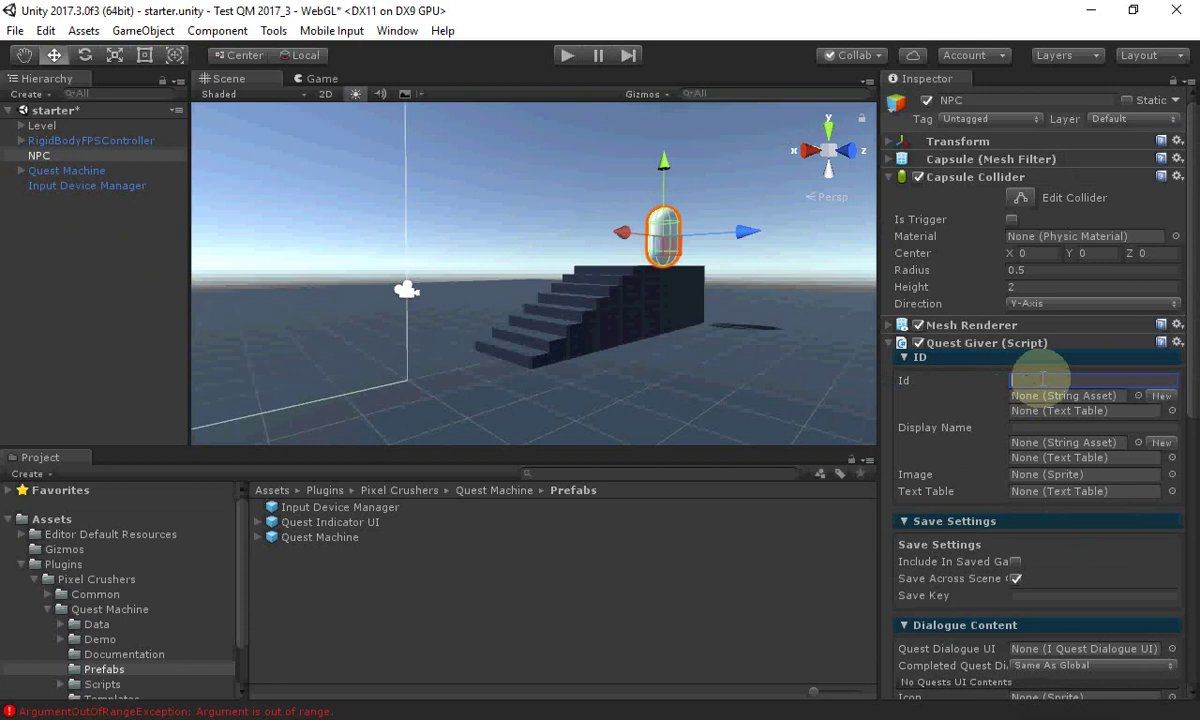
text(NPC)
key(Tab)
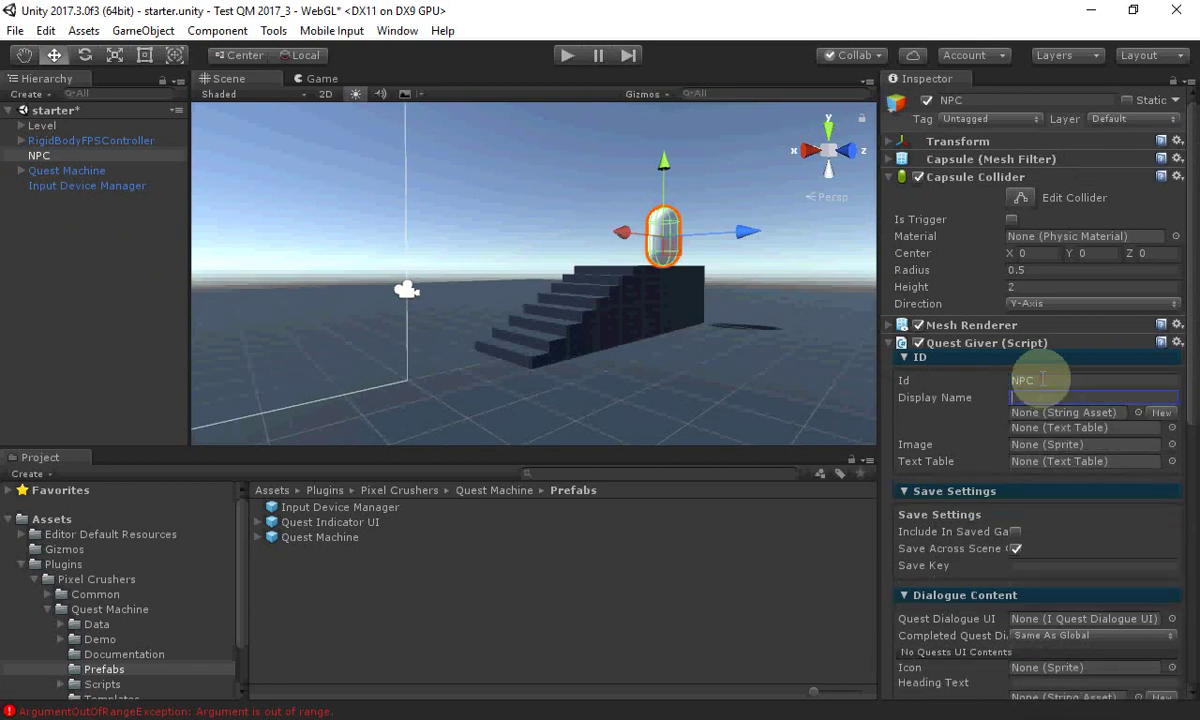
text(Mr. NPC)
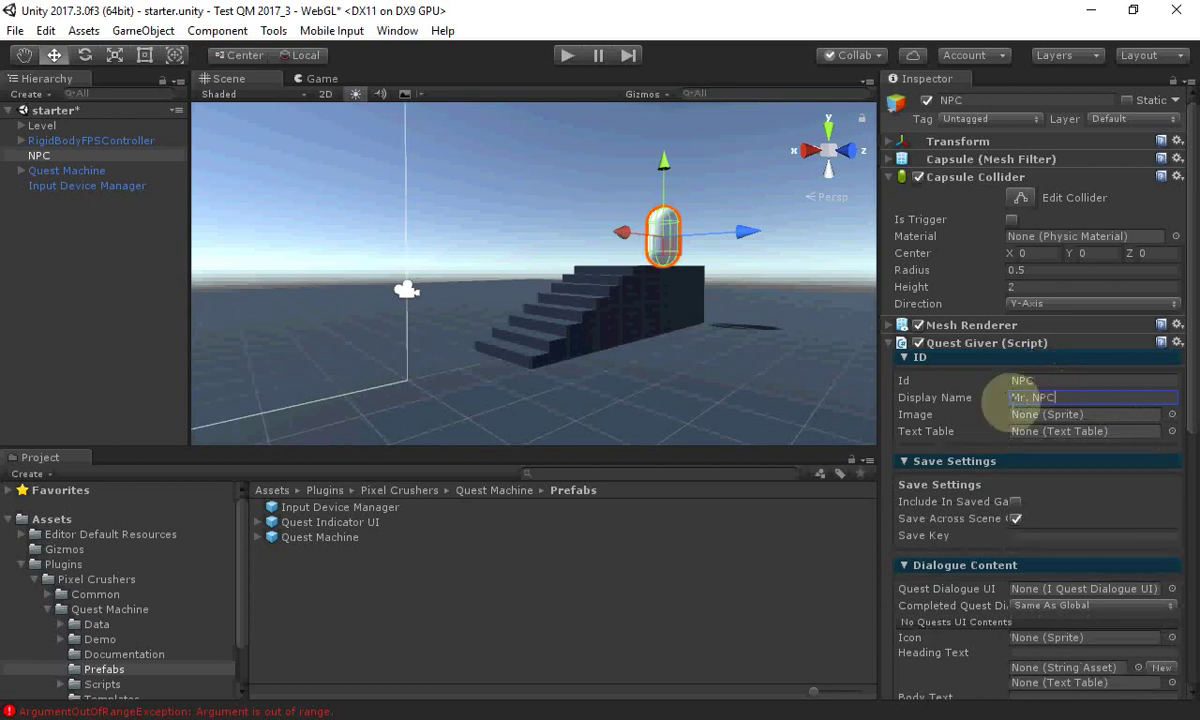
Set the Body Text of the Quest Giver's No Quests UI Contents to "Sorry, I don't have any quests.".
mouse_move(924, 427)
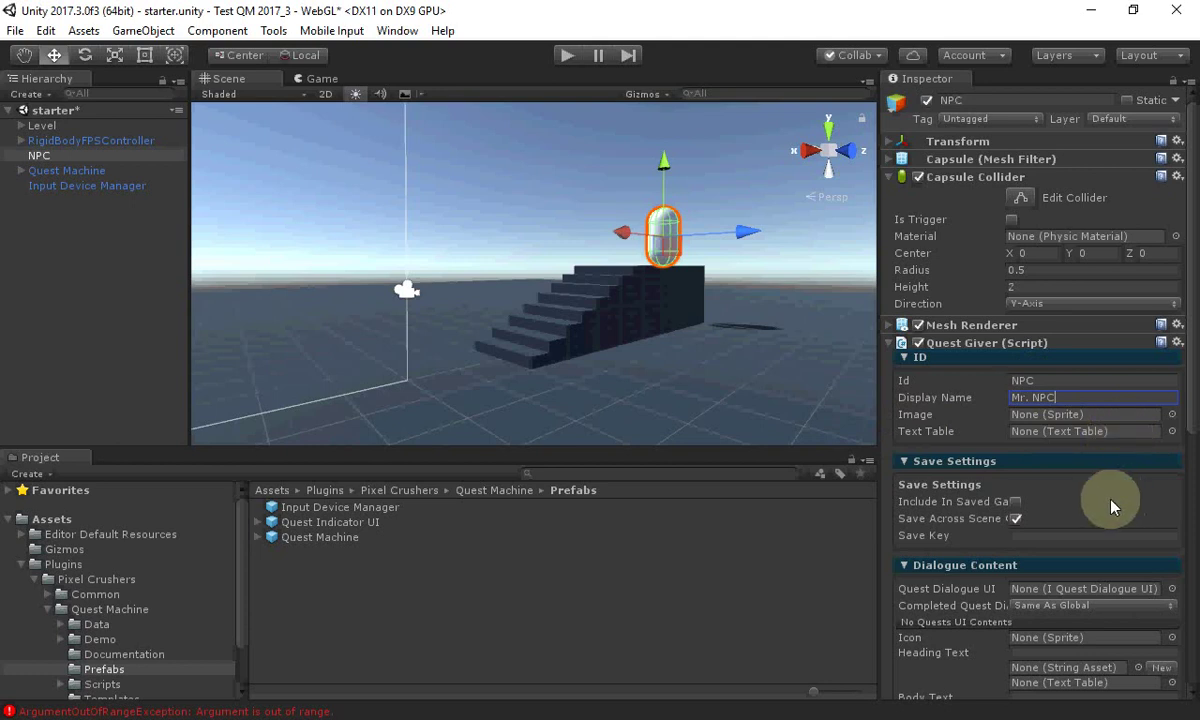
scroll(1165, 442, down, 6)
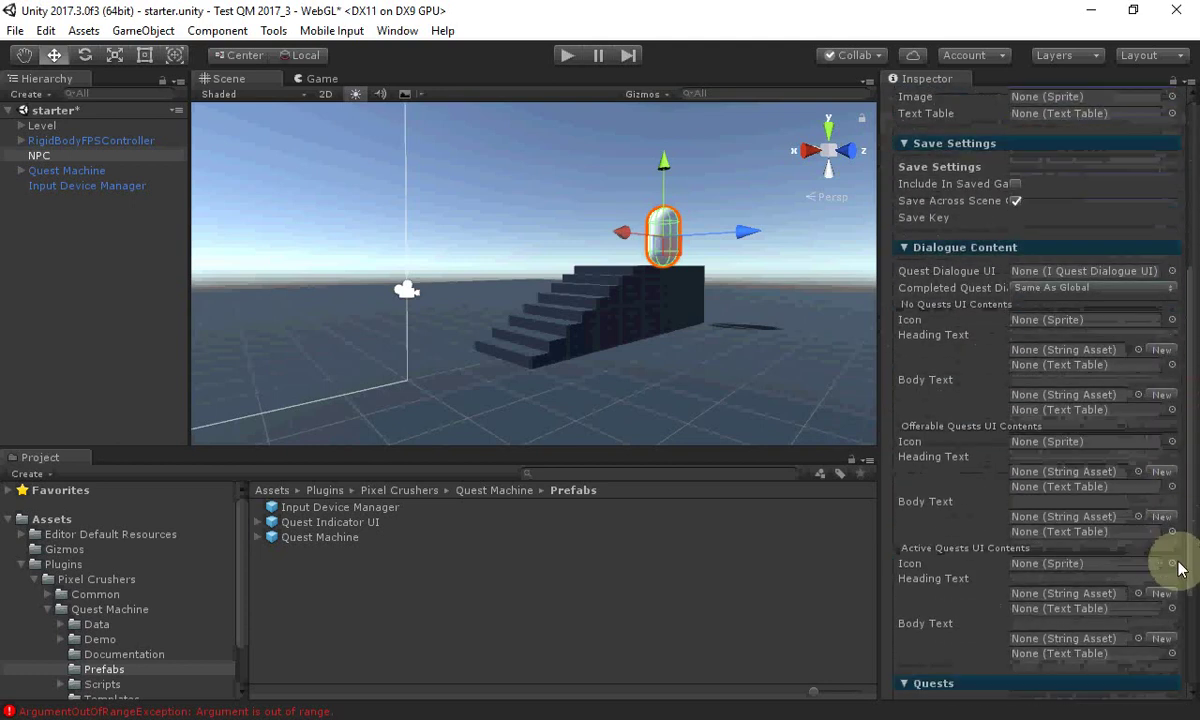
scroll(1175, 560, down, 1)
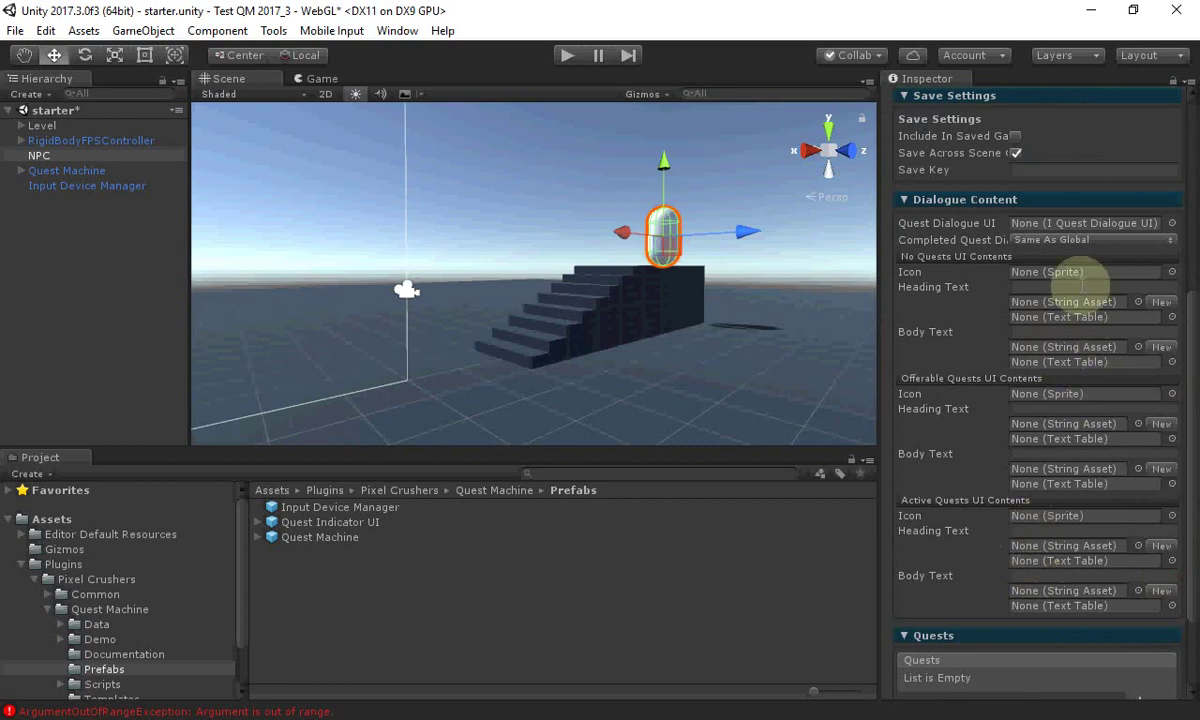
click(1042, 333)
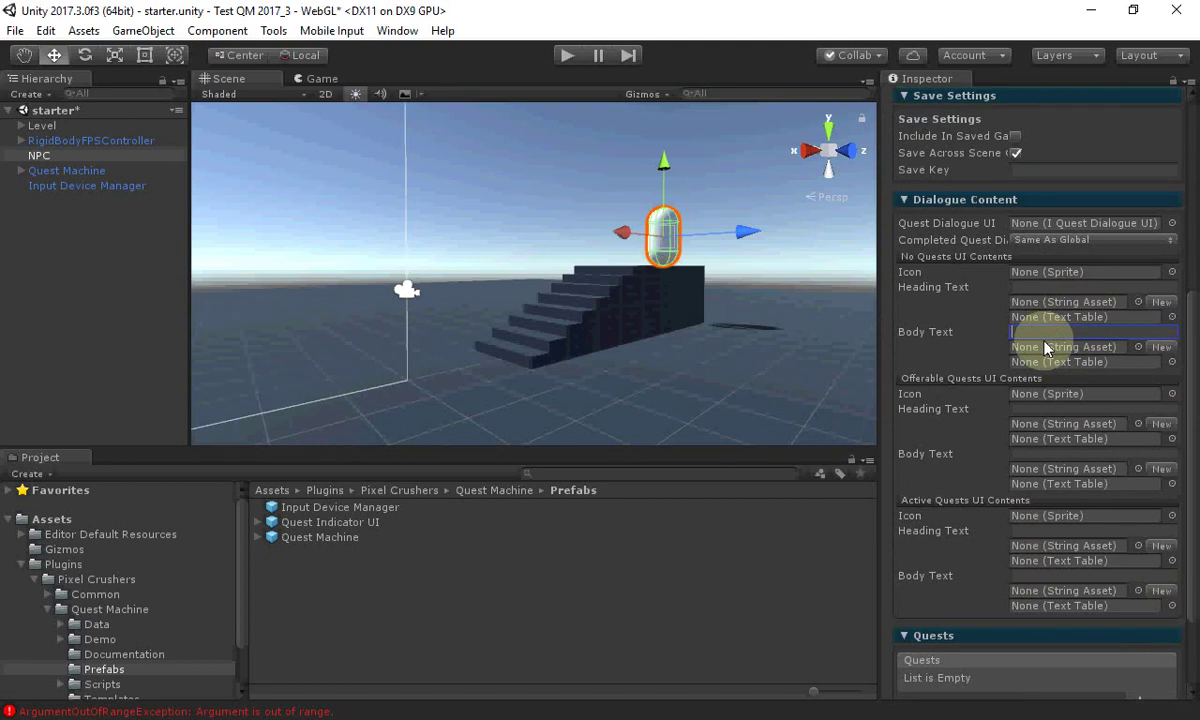
text(Sorry, I don't have que)
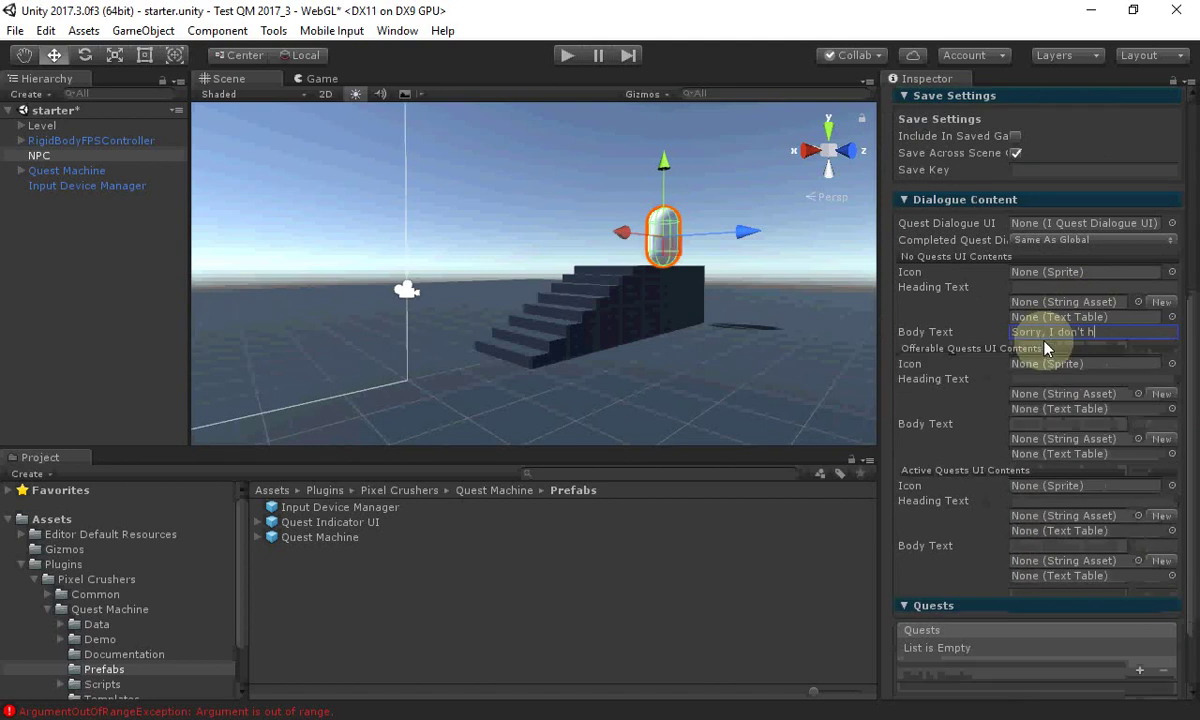
key(BackSpace)
key(BackSpace)
key(BackSpace)
text(any )
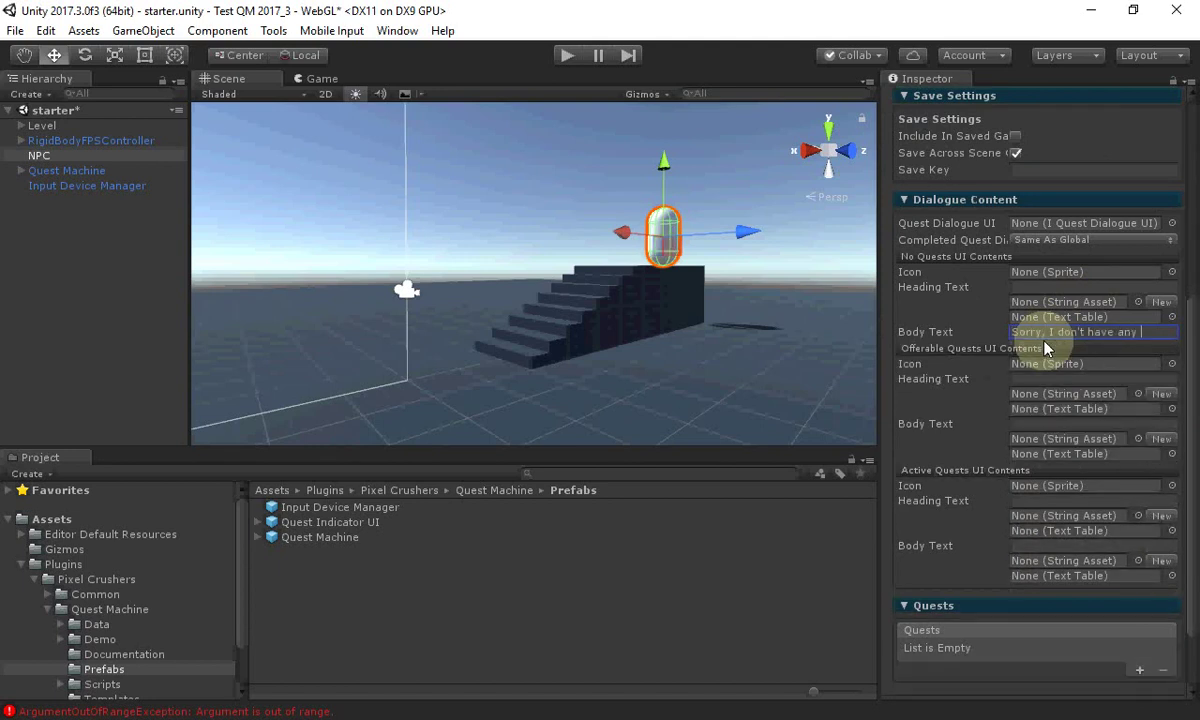
text(quests.)
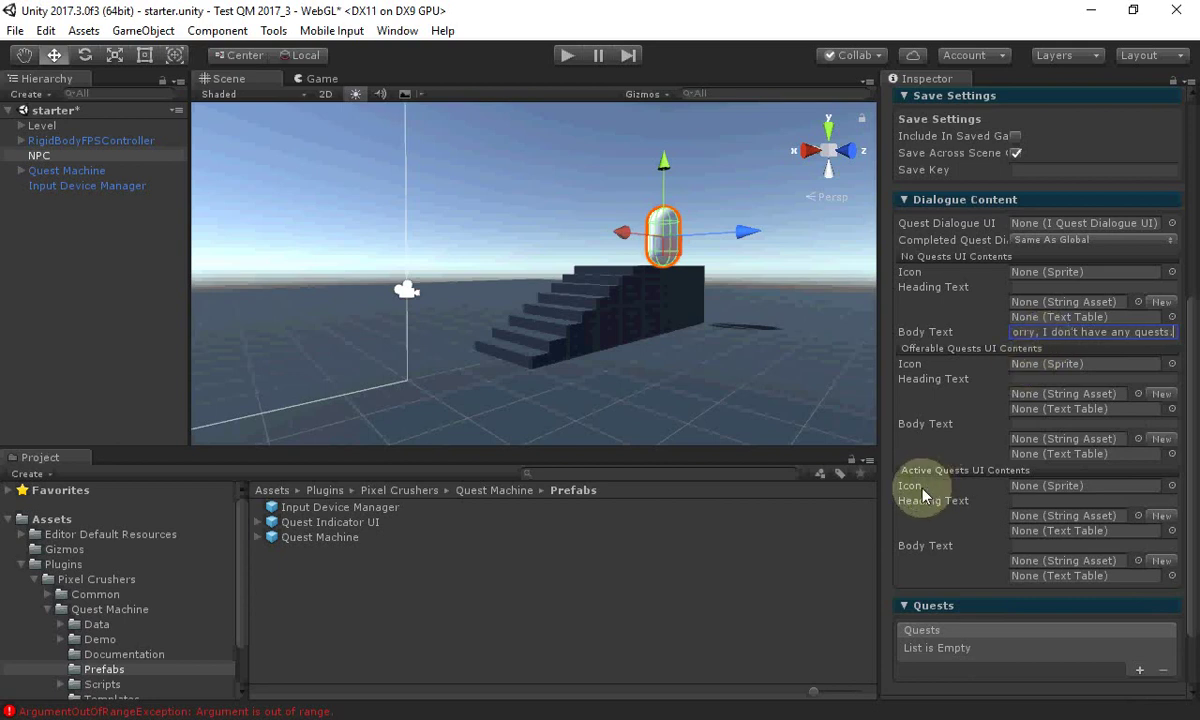
Set the Body Text of the Offerable Quests UI Contents to "Can you help me with these?".
click(1044, 423)
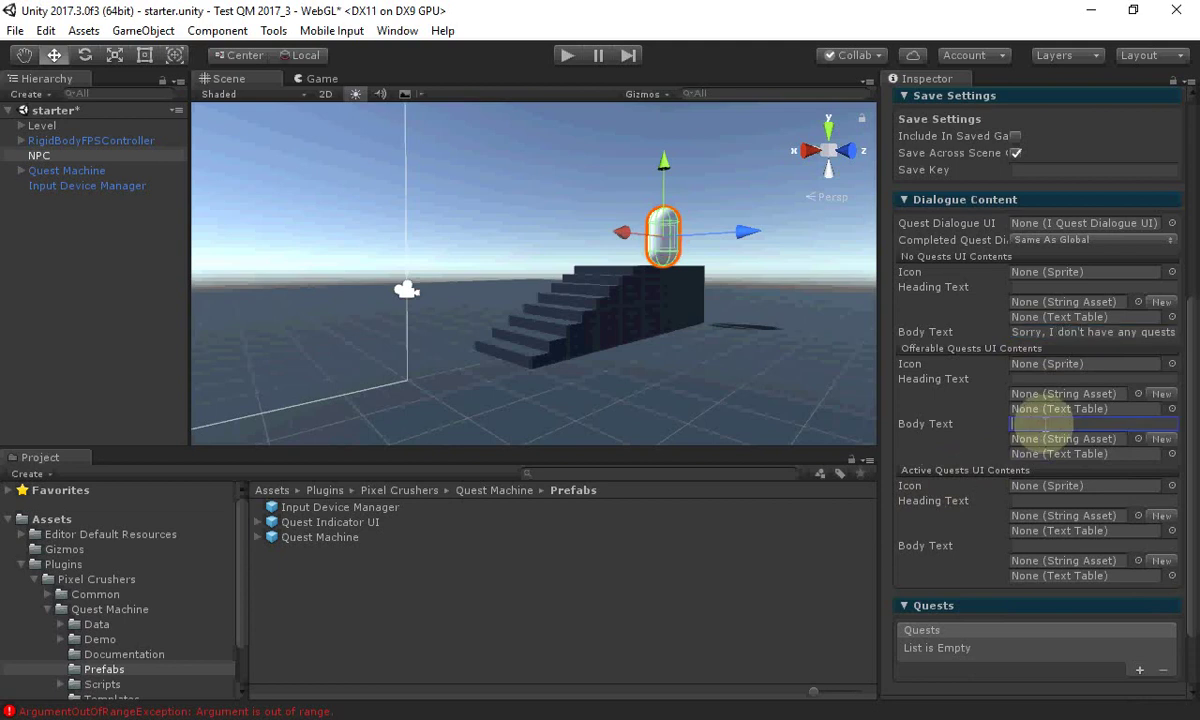
text(Can you help)
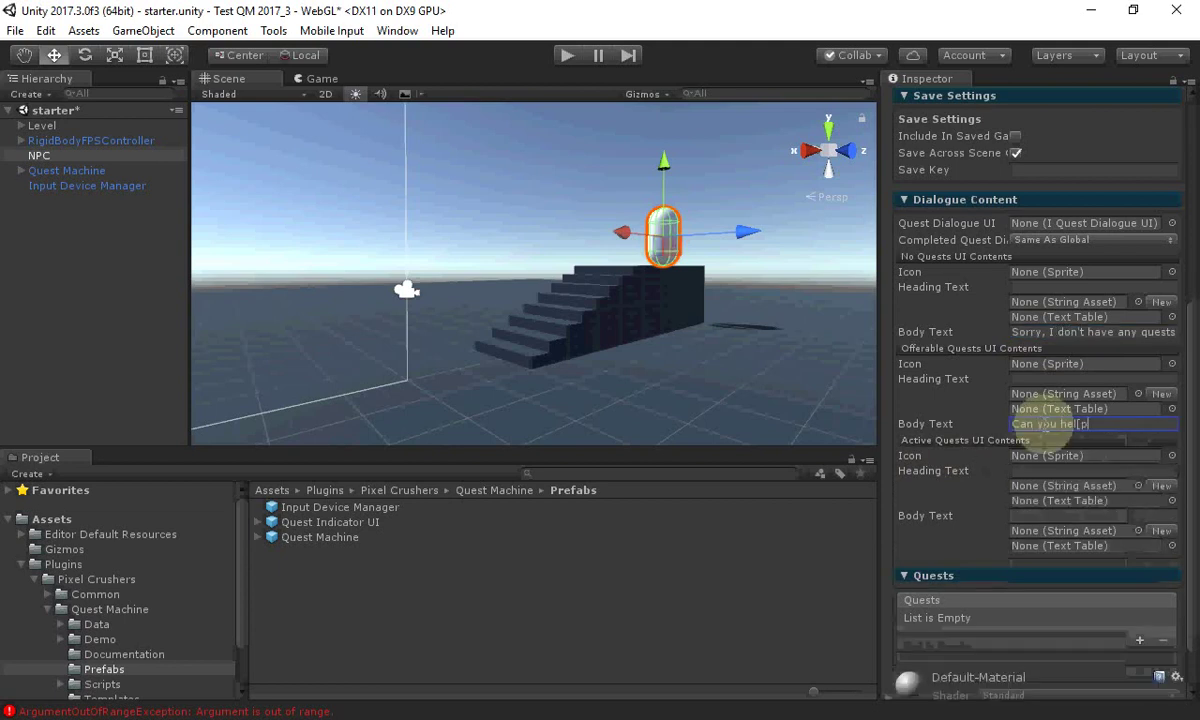
text( me with these?)
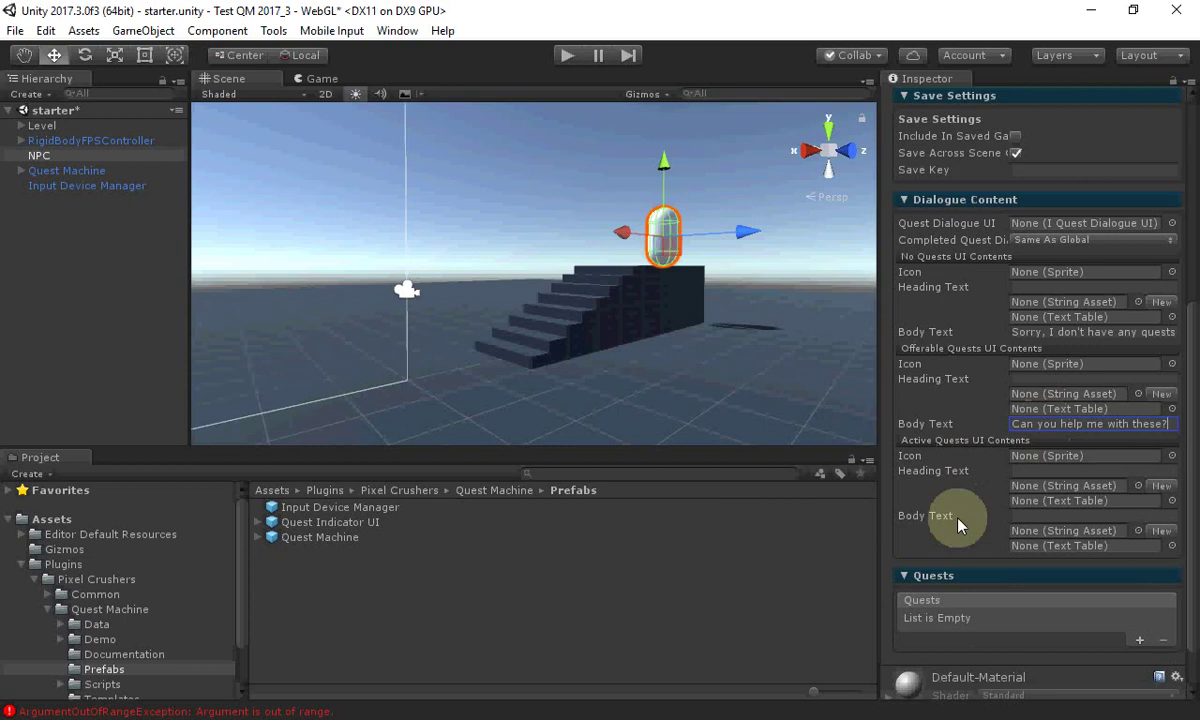
Set the Body Text of the Active Quests UI Contents to "What do you want to talk about?".
click(1036, 516)
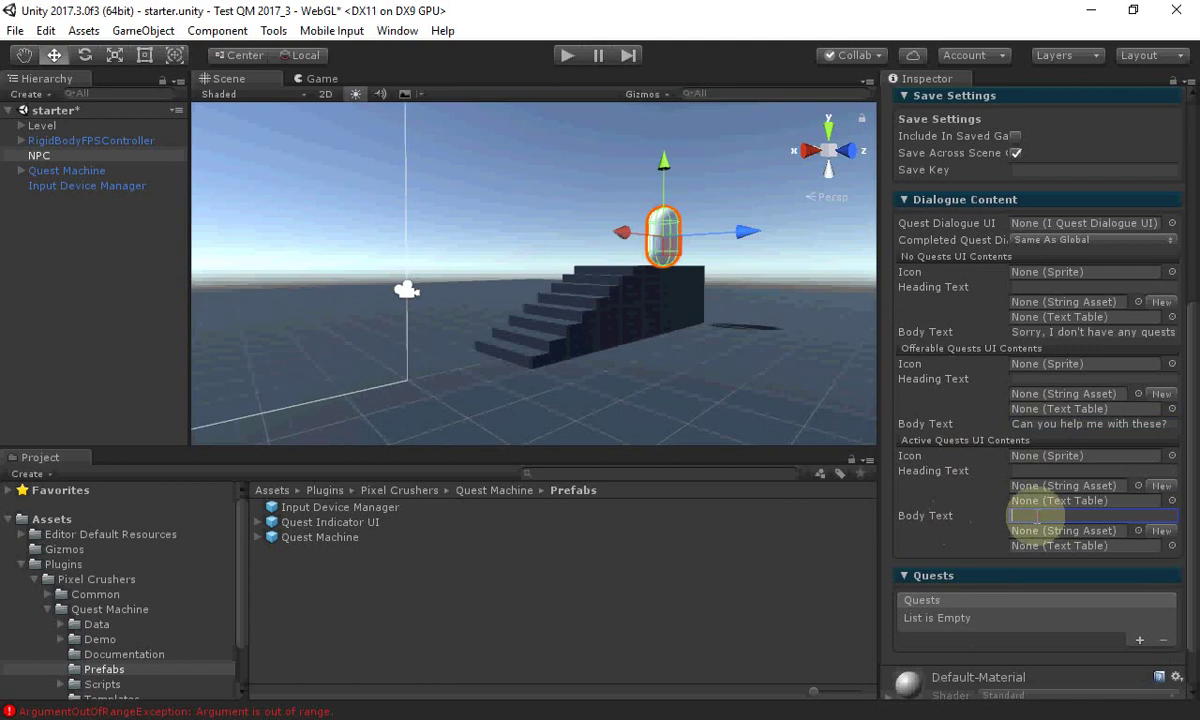
text(What)
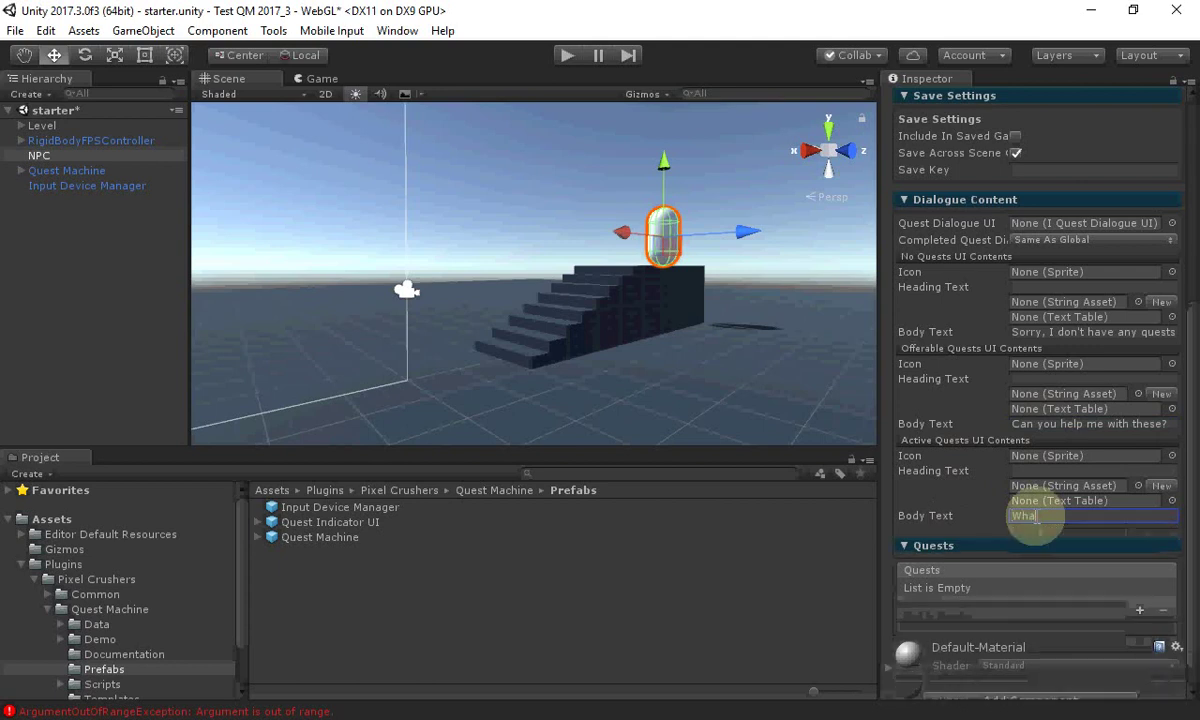
text( do you want to talk abnou)
key(BackSpace)
key(BackSpace)
key(BackSpace)
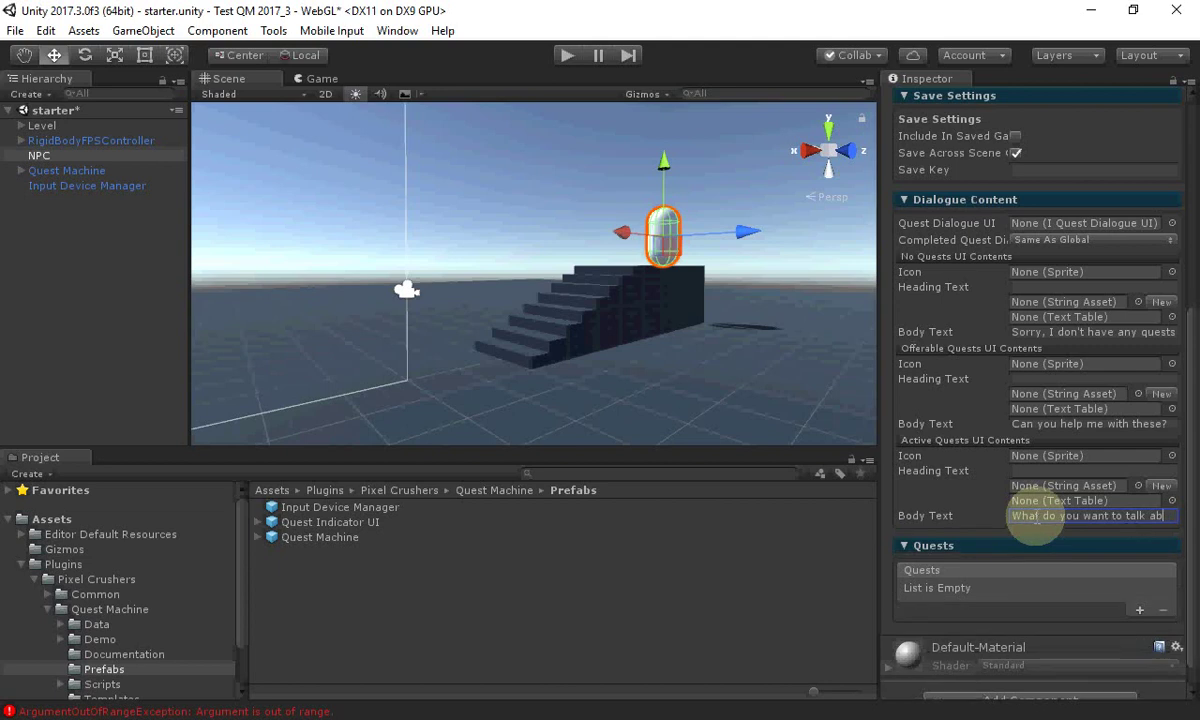
text(out?)
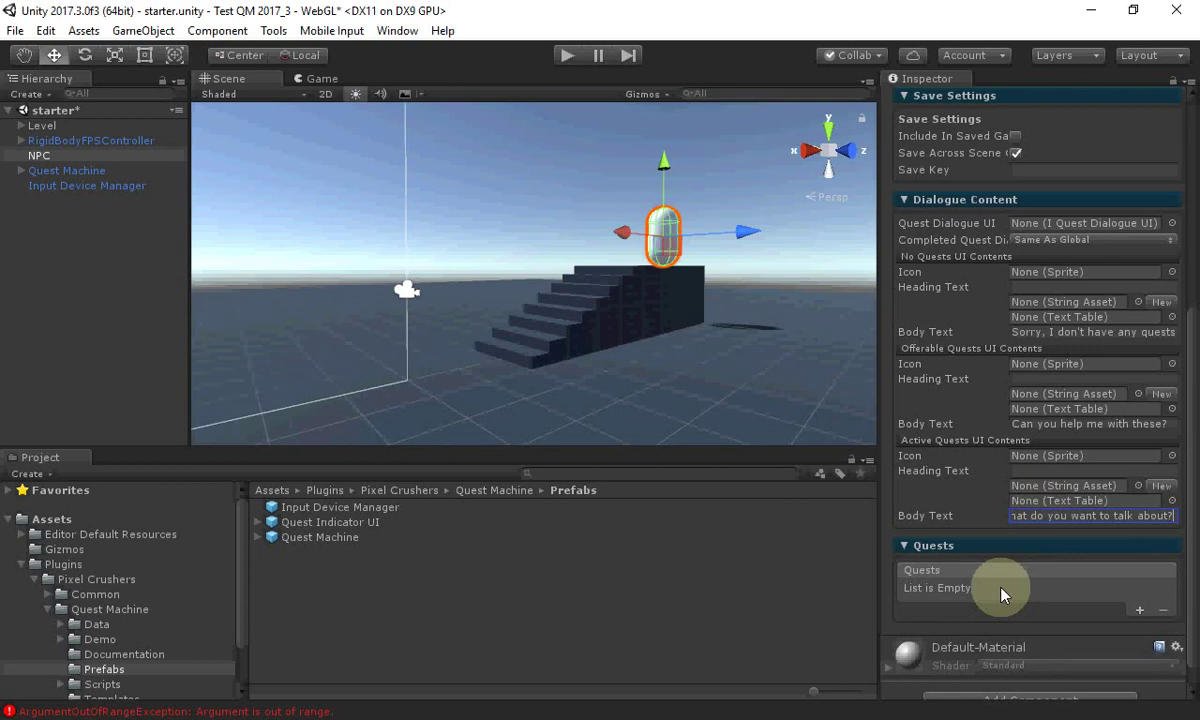
Add an entry to the NPC Quest Giver's Quests list and assign the Coin Race quest to it.
click(1139, 609)
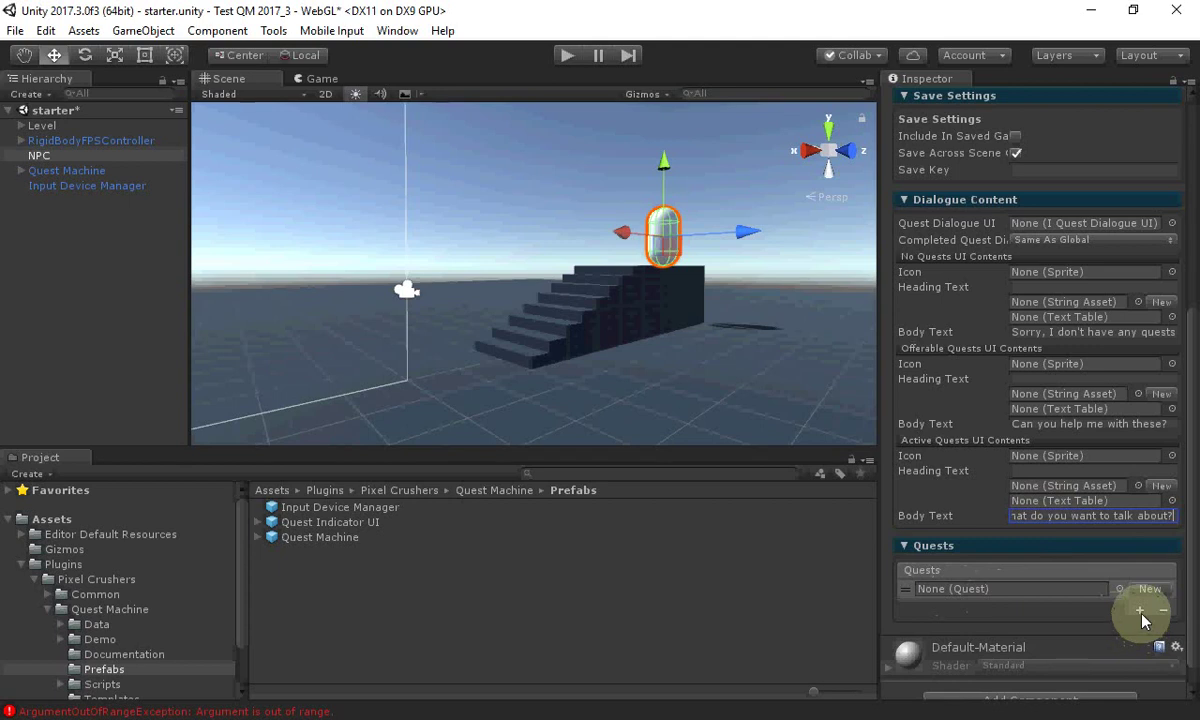
click(1119, 590)
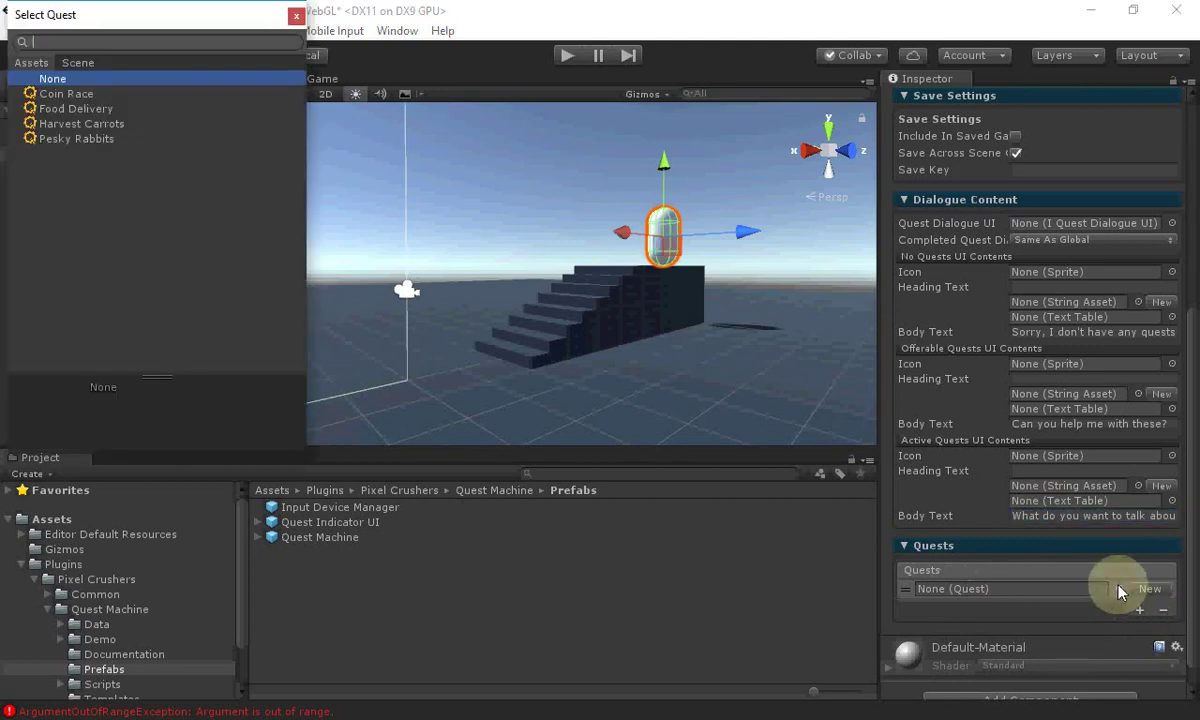
double_click(52, 94)
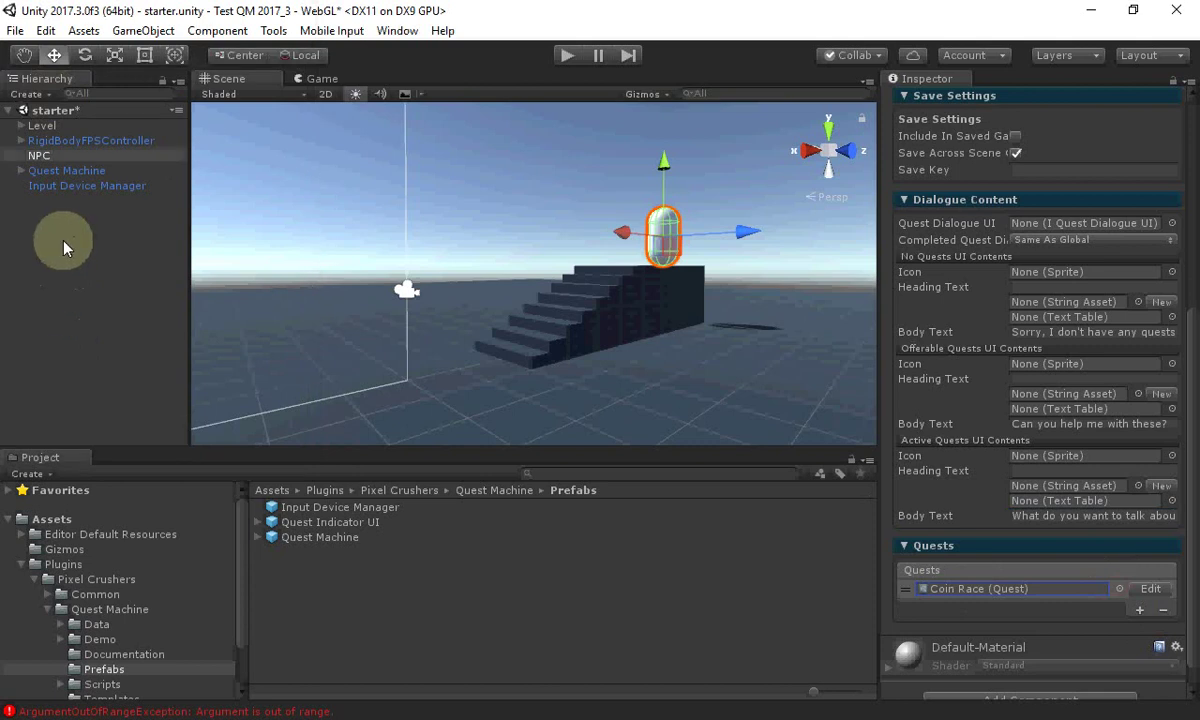
Examine the Quest Machine object's canvas children and its configuration, including the generator settings, debug settings and quest databases.
click(62, 170)
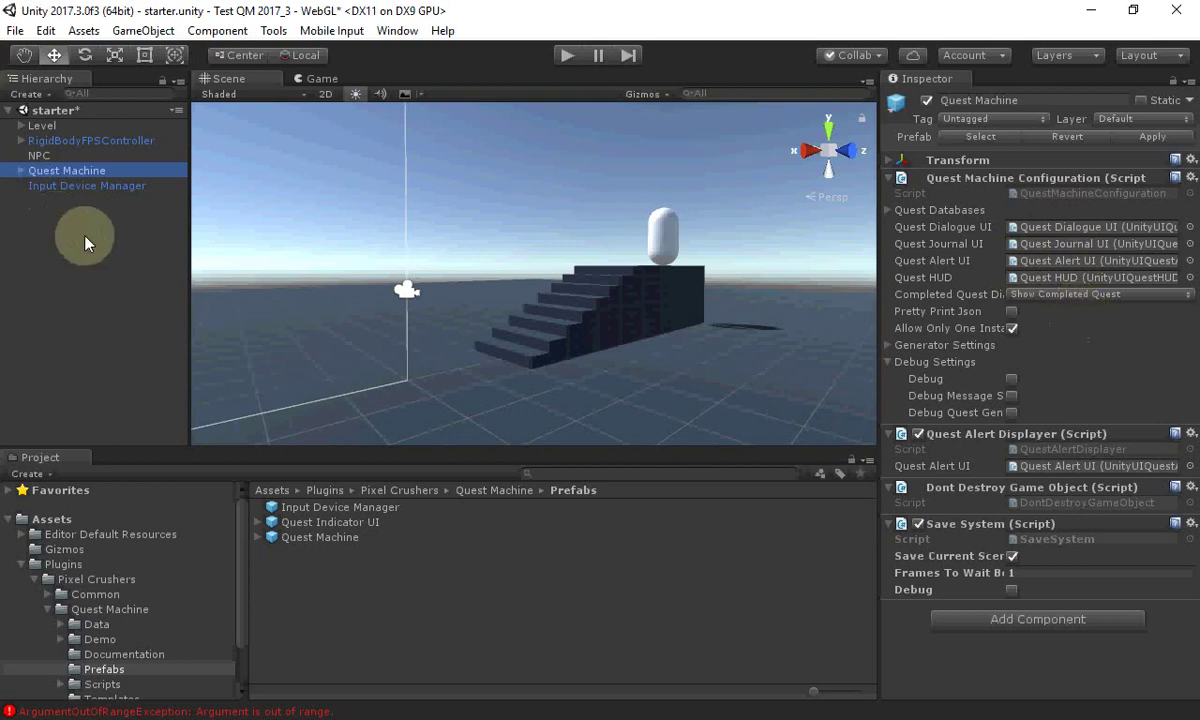
click(20, 171)
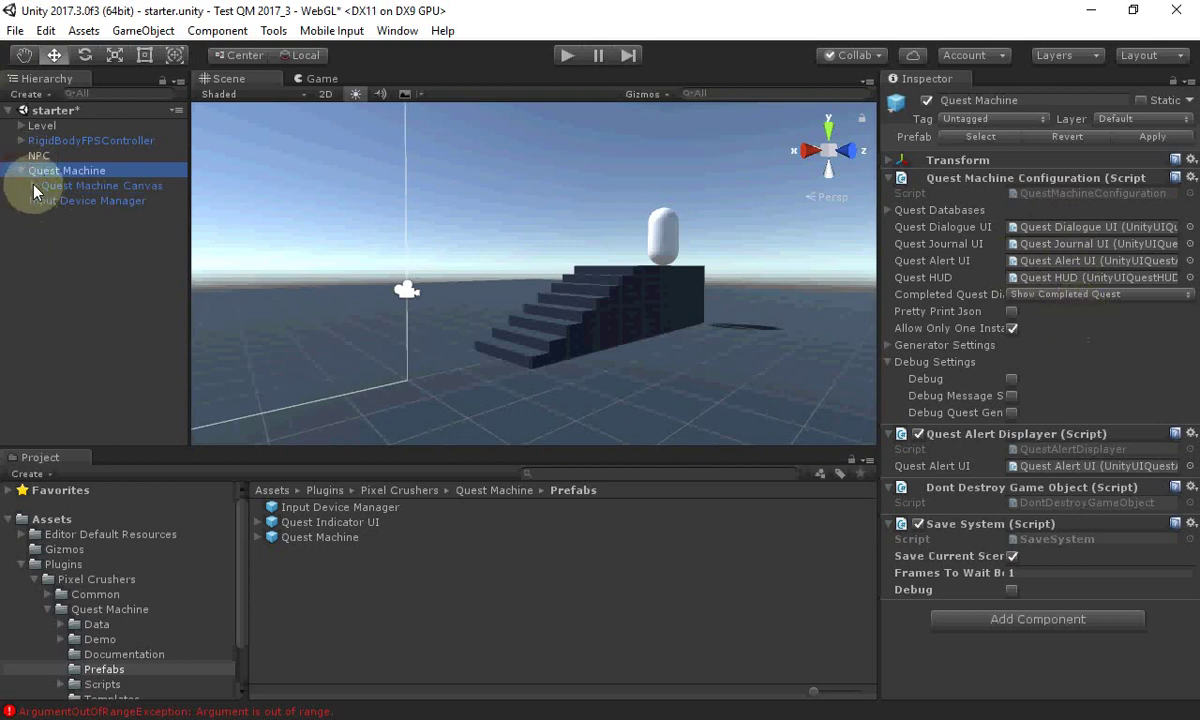
click(34, 186)
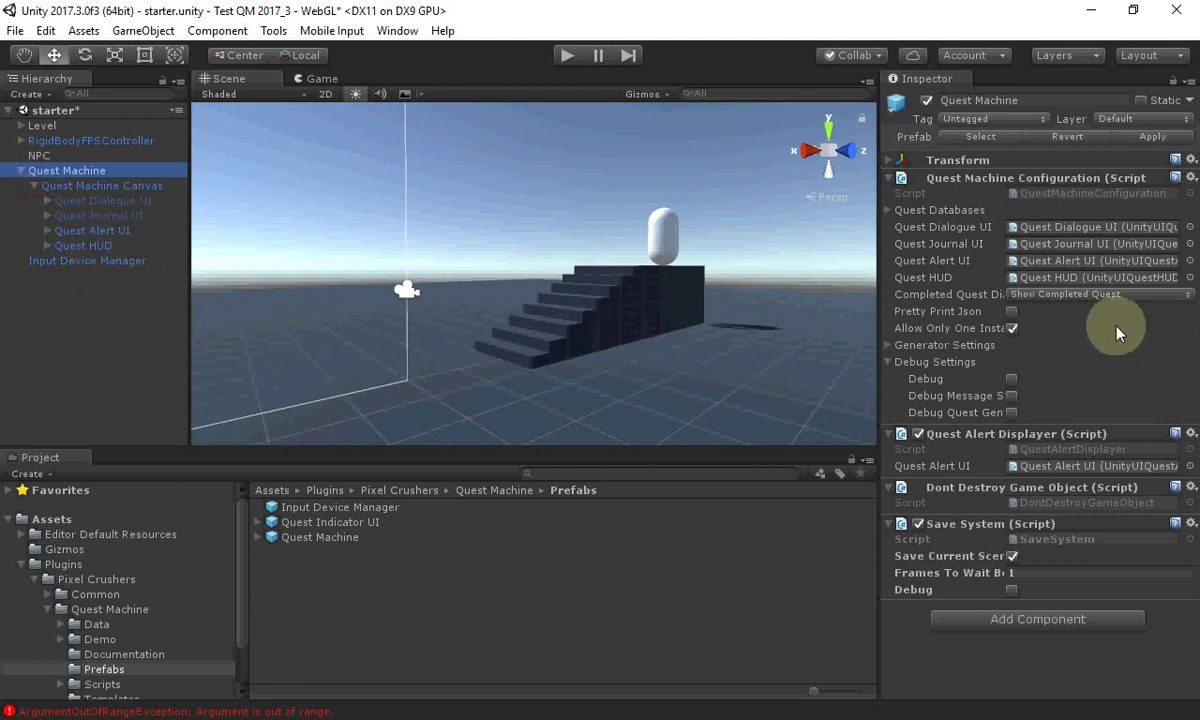
click(890, 345)
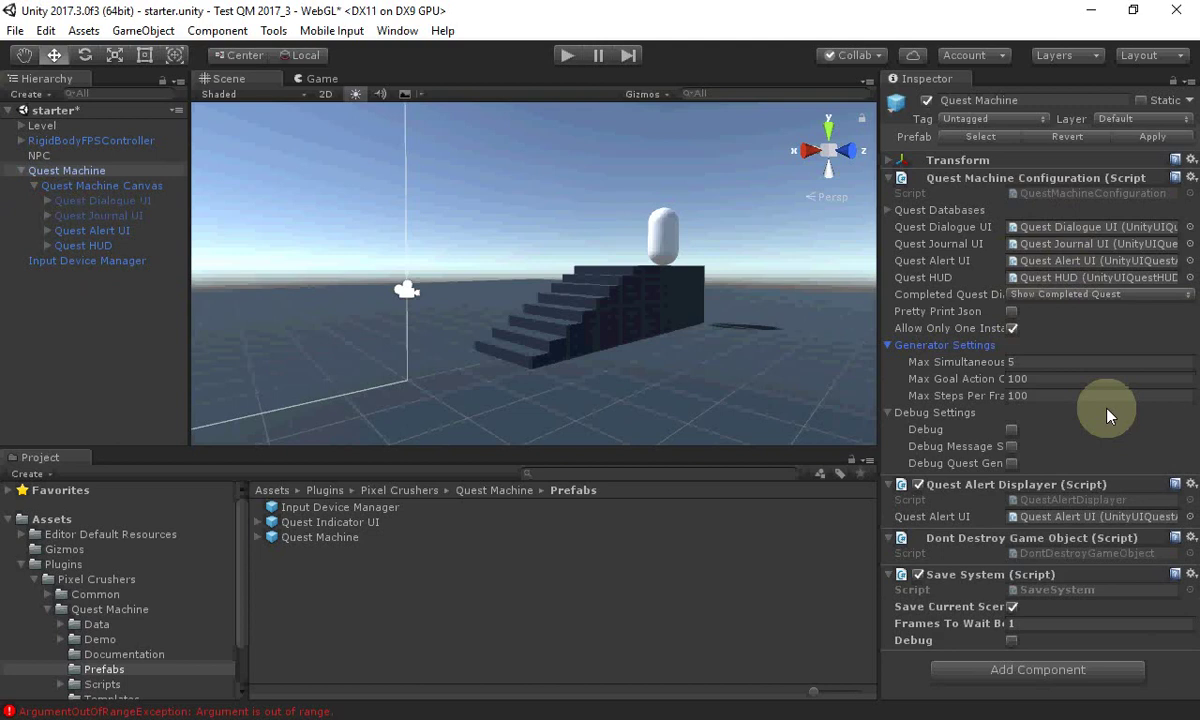
click(891, 345)
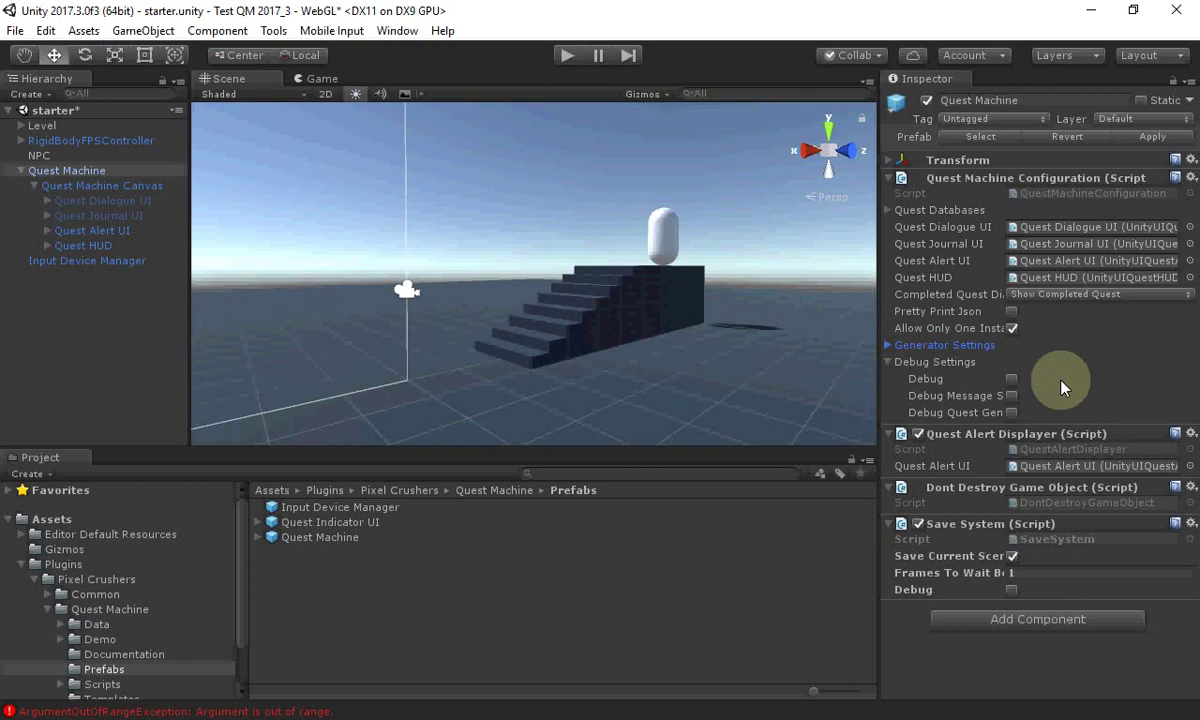
click(889, 362)
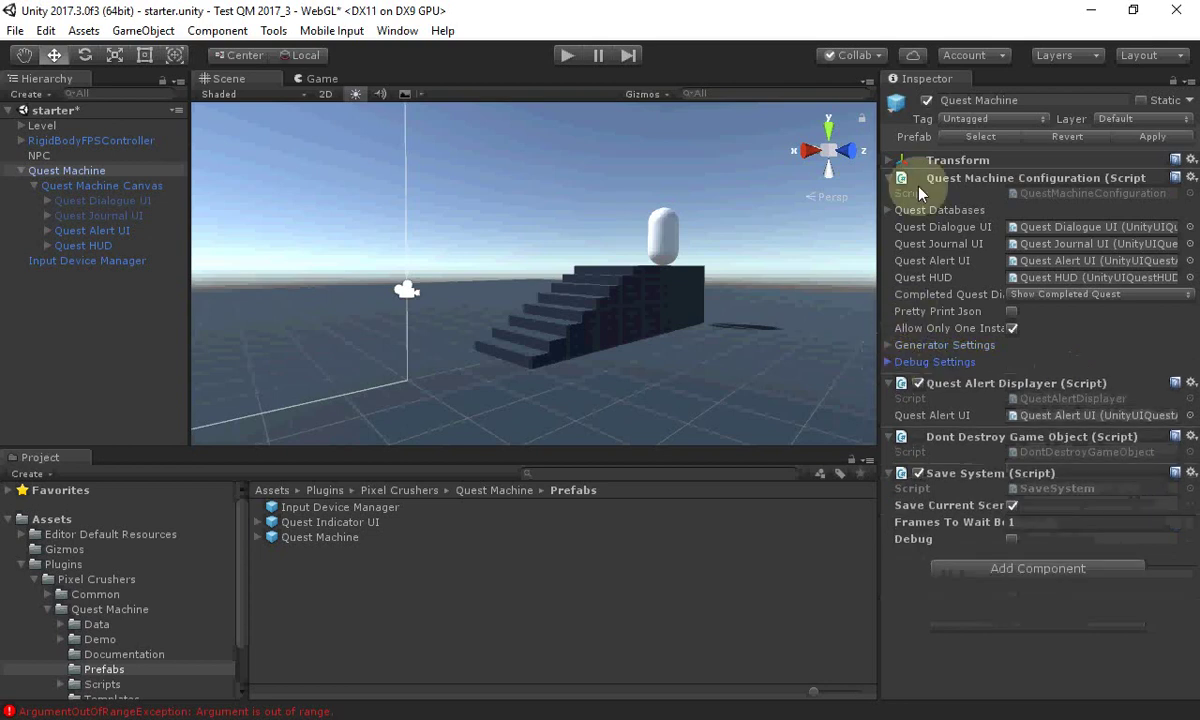
click(889, 210)
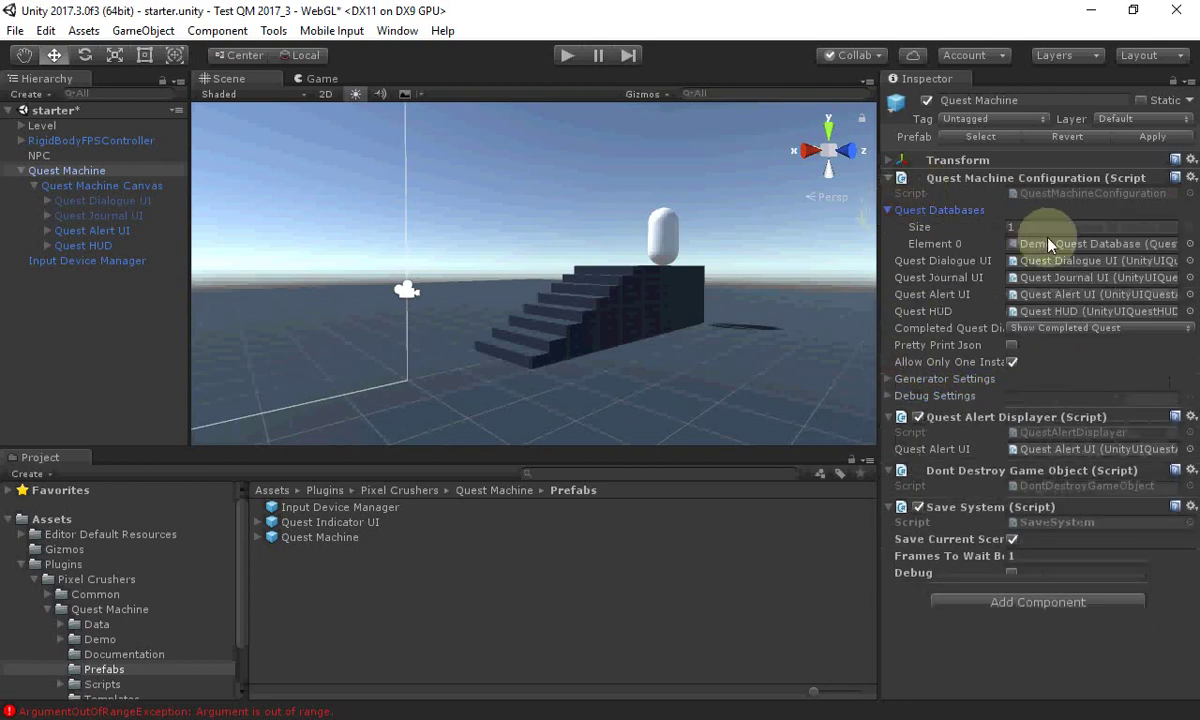